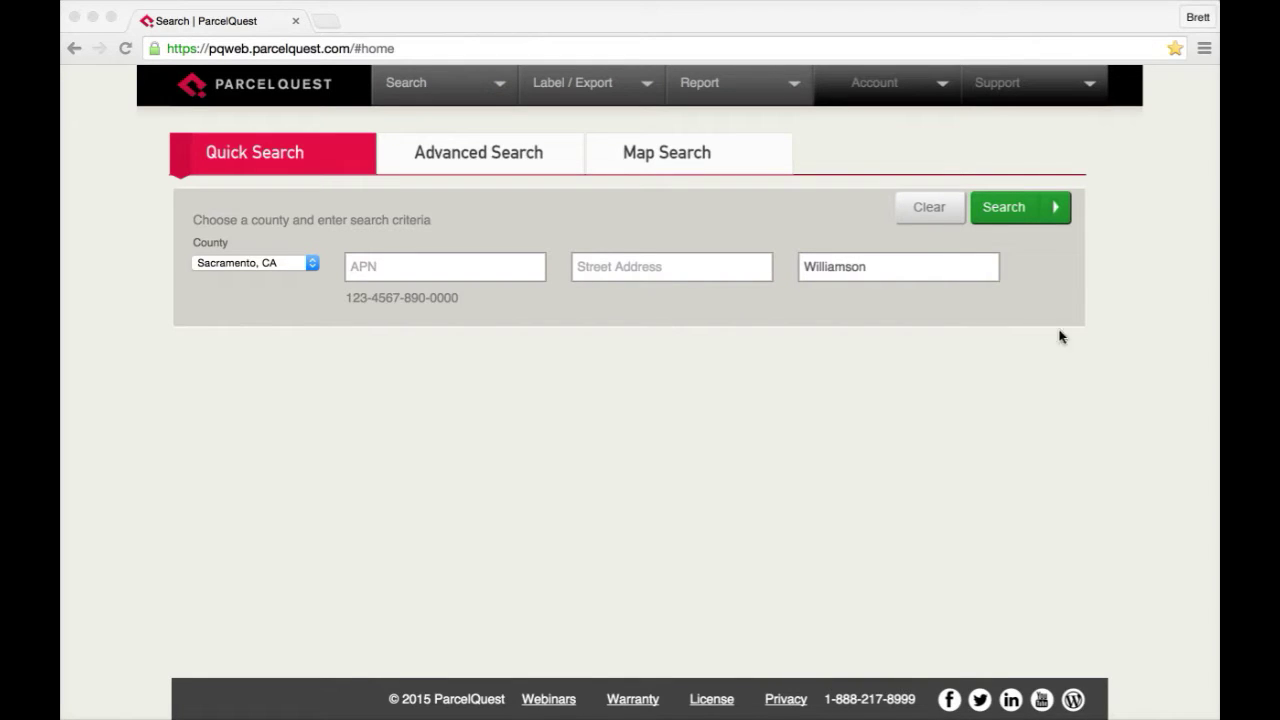
- Set the Map Viewer preference to MapEdge2.0 and close the account preferences
left_click(939, 88)
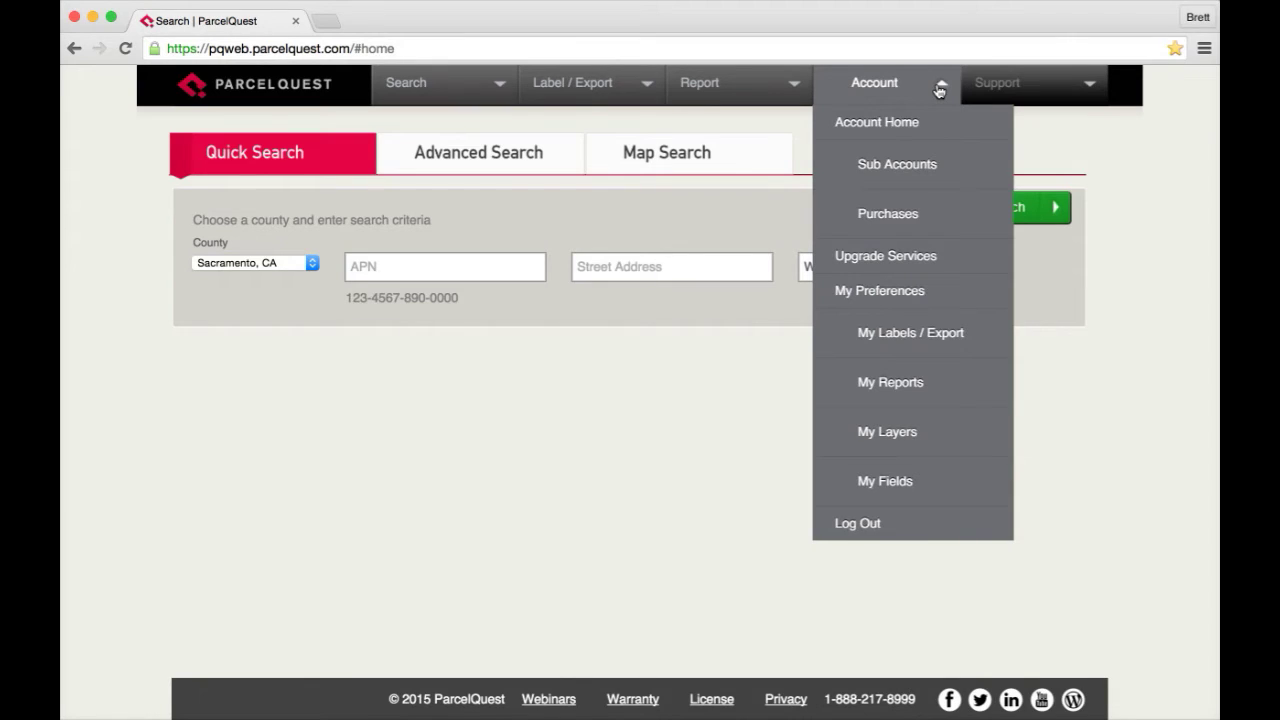
left_click(894, 292)
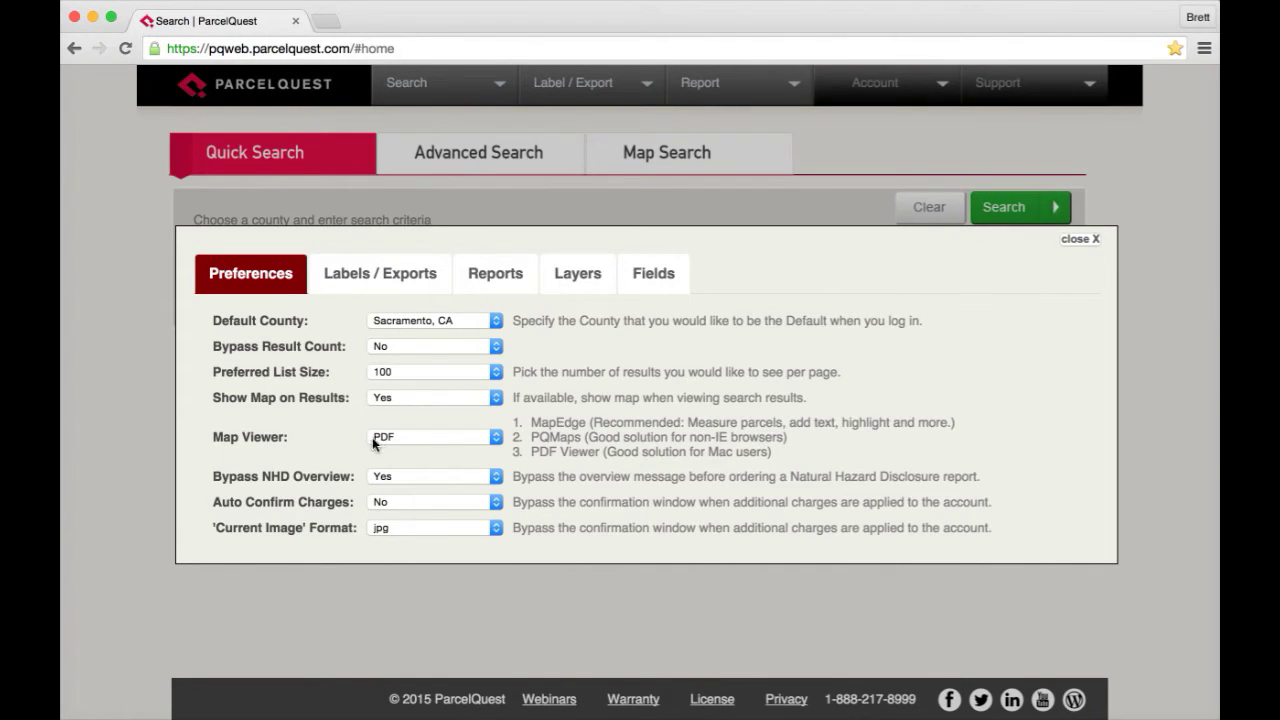
left_click(437, 441)
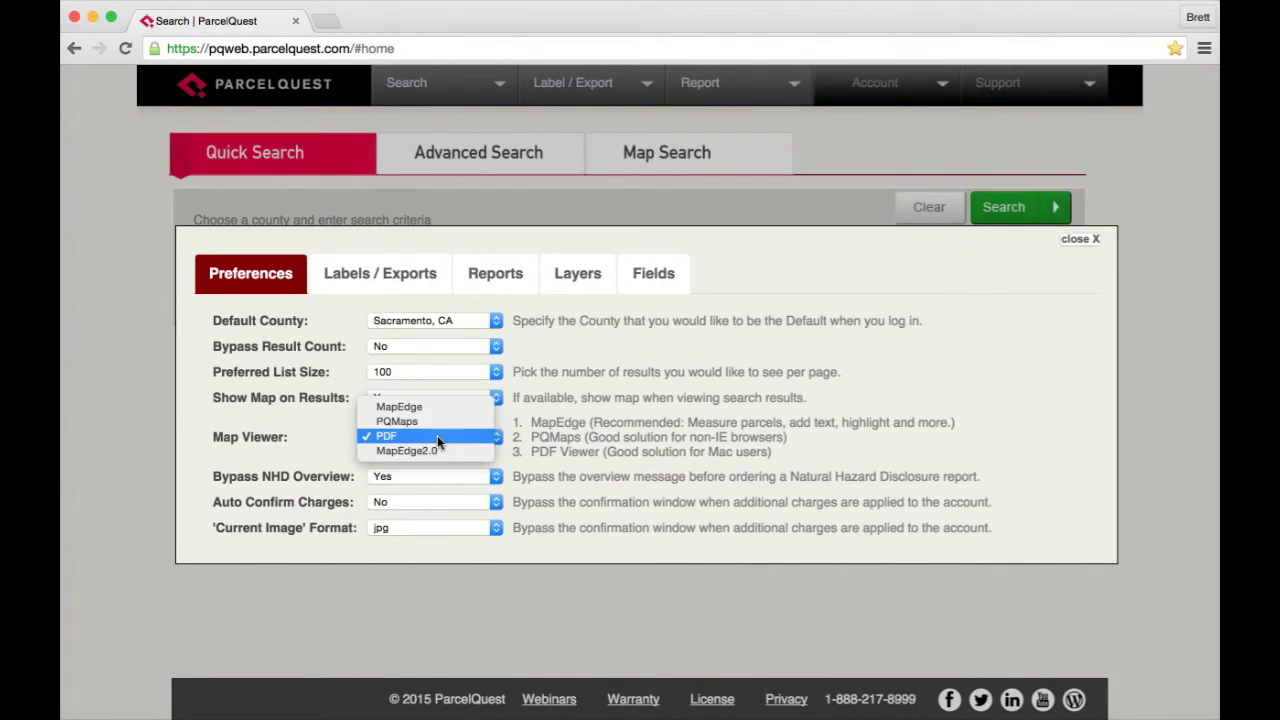
left_click(433, 451)
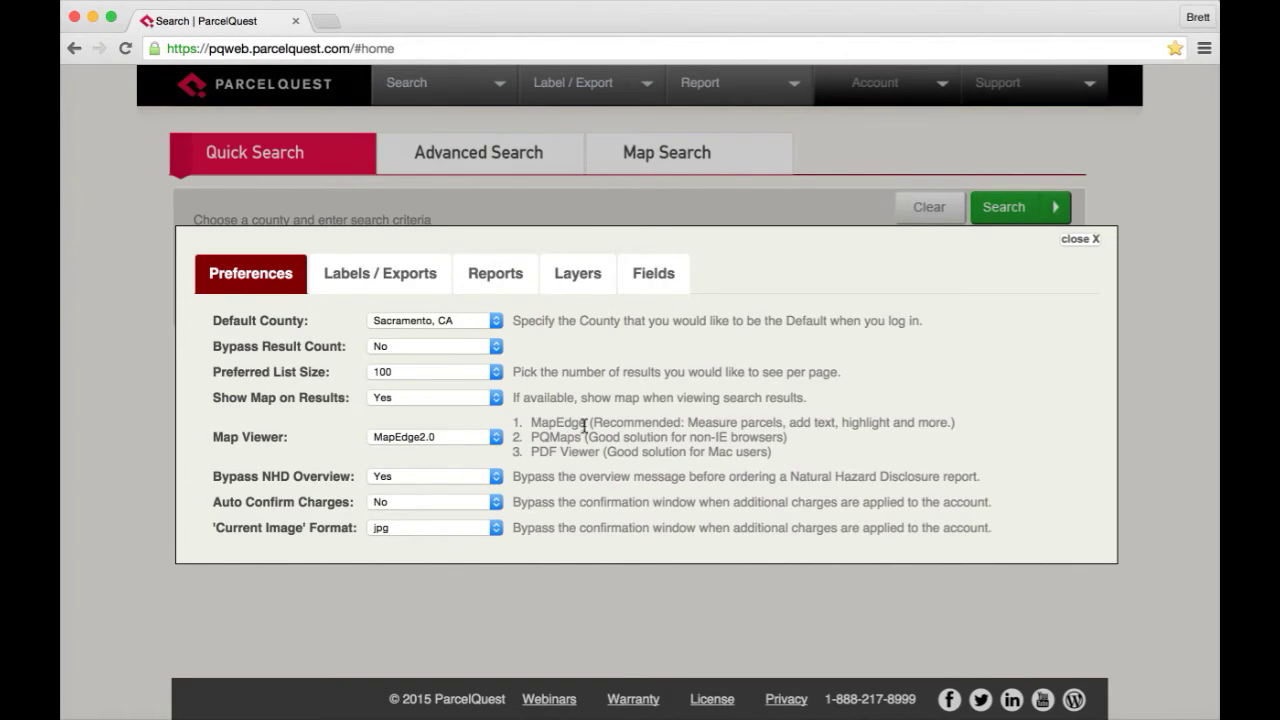
left_click(1082, 243)
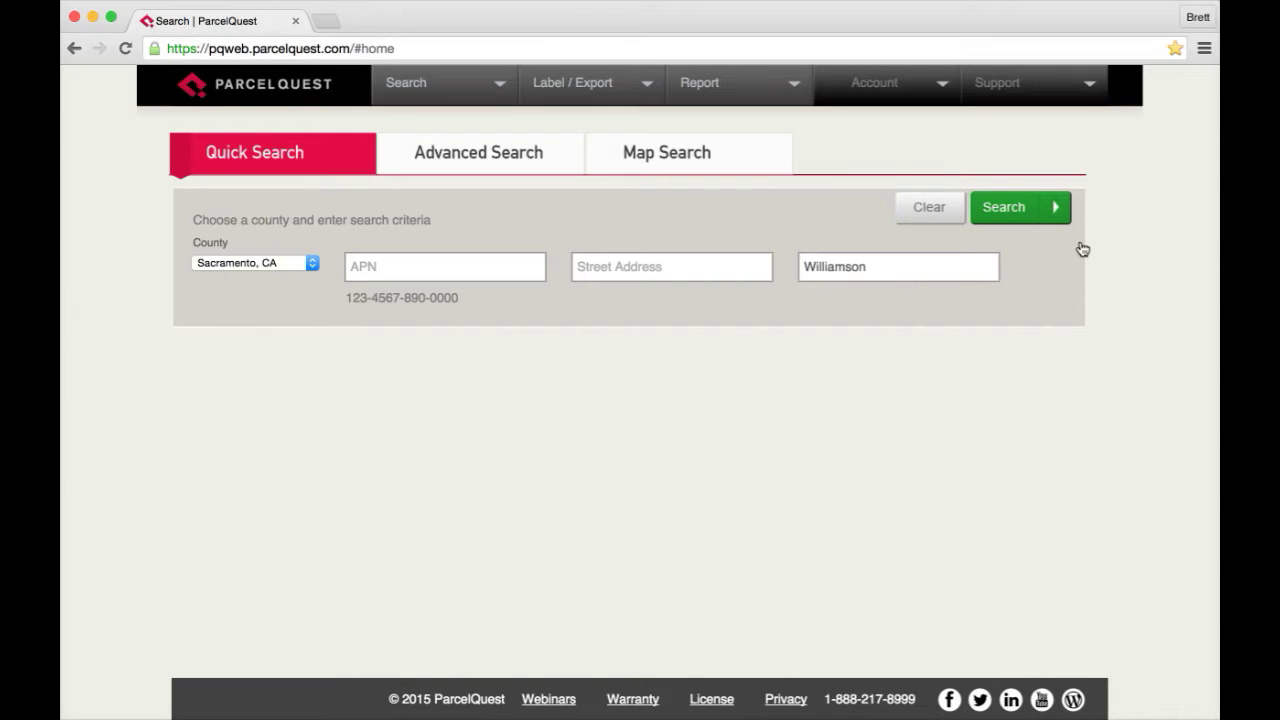
- Run the Sacramento County owner search with the map shown and inspect the parcel details of marker 44
left_click(1016, 212)
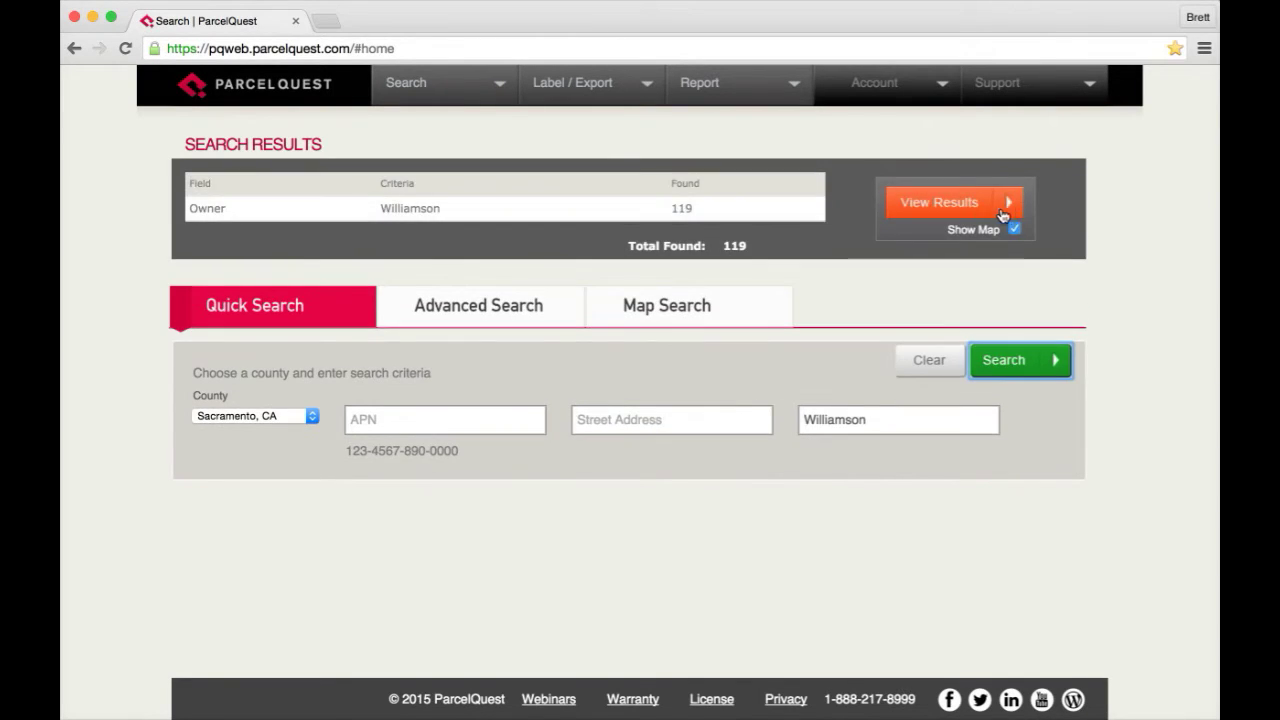
left_click(937, 212)
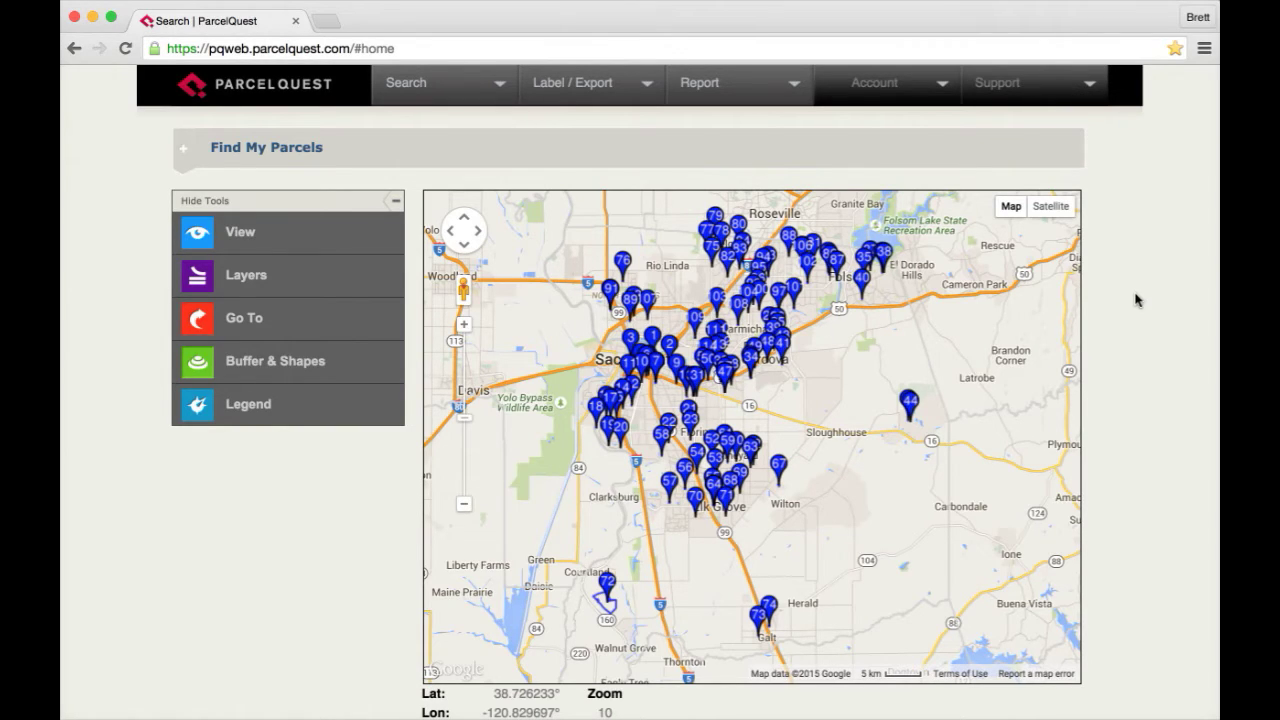
left_click(909, 400)
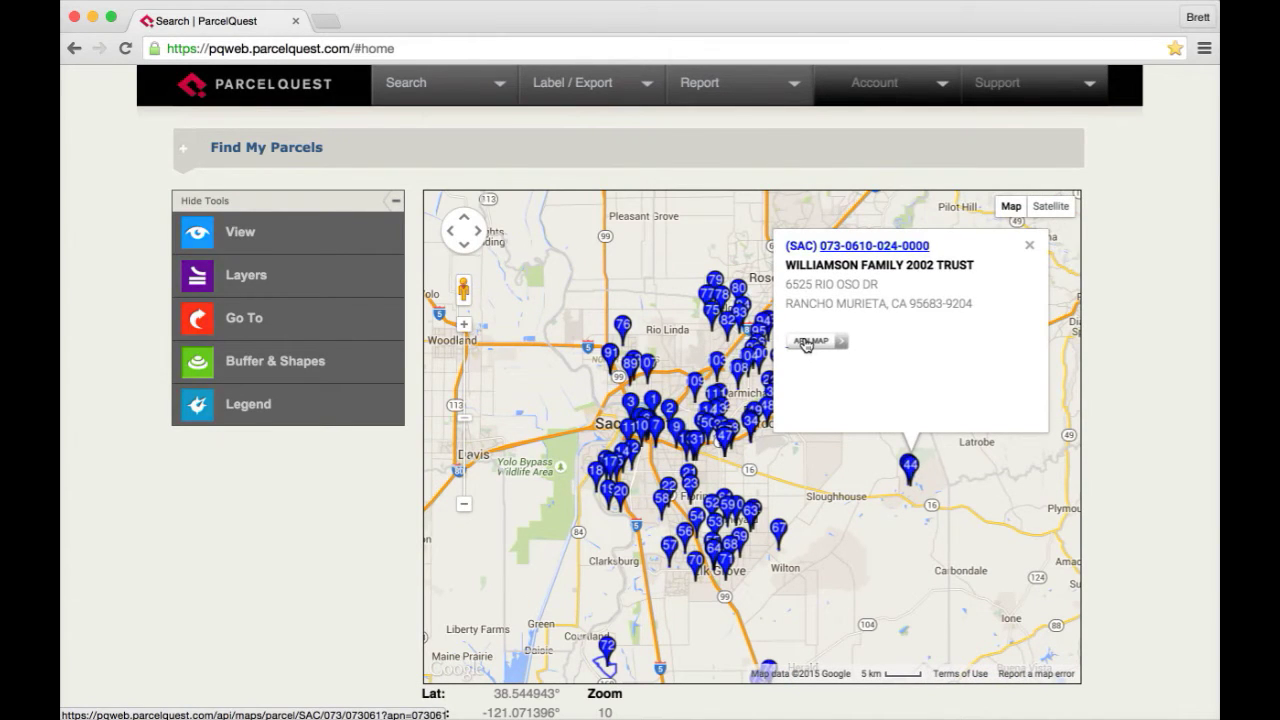
left_click(1026, 247)
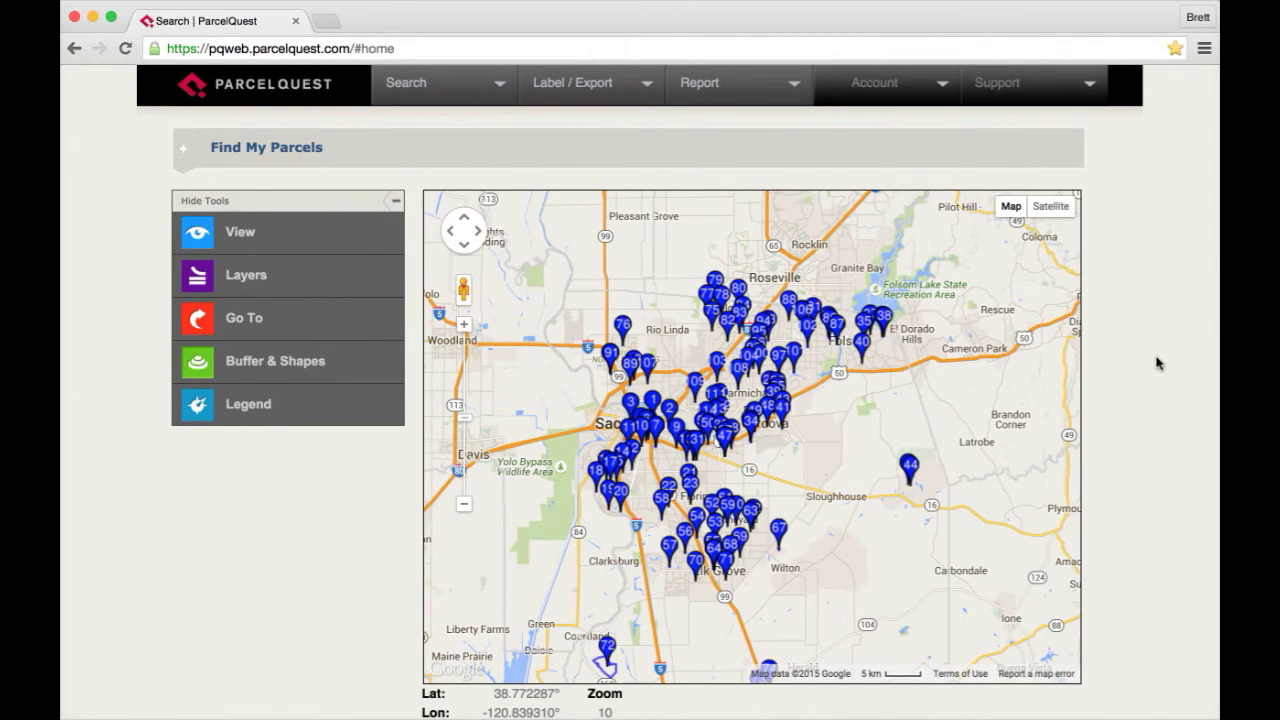
- Open the detail record of the first parcel in the results list and bring up its assessor's parcel map
scroll(1157, 363, "down", 5)
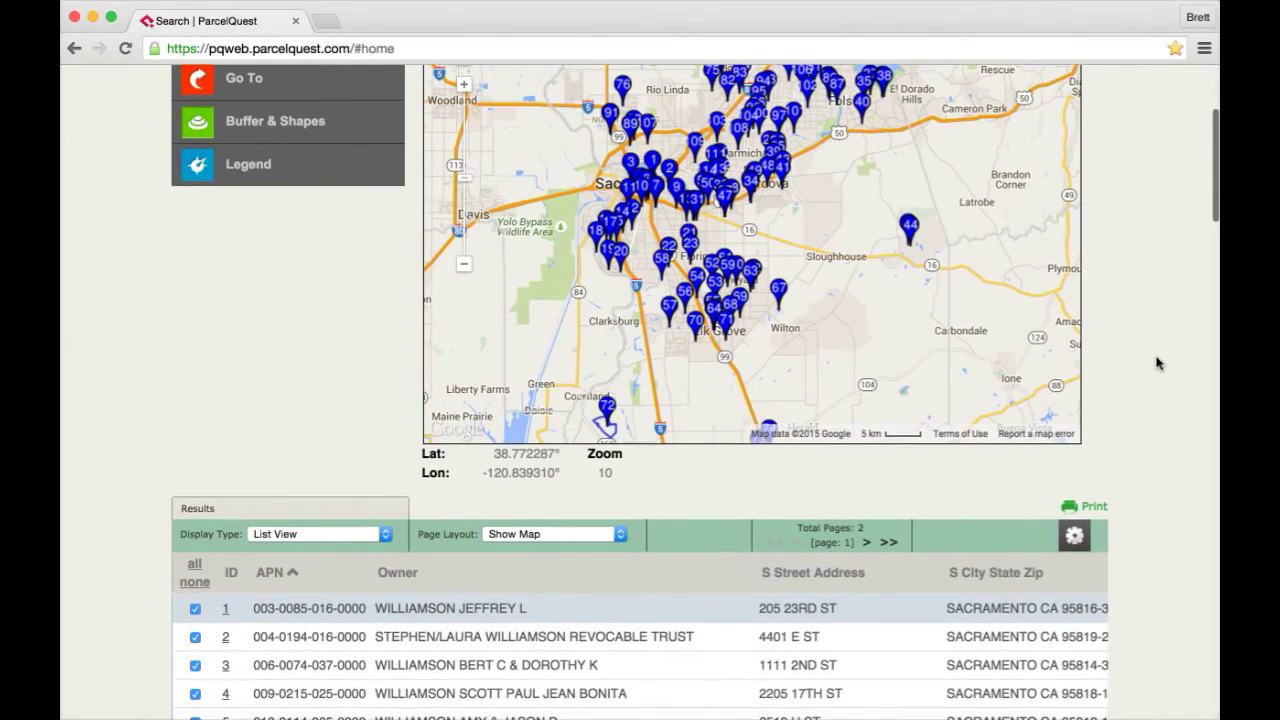
scroll(1157, 363, "down", 1)
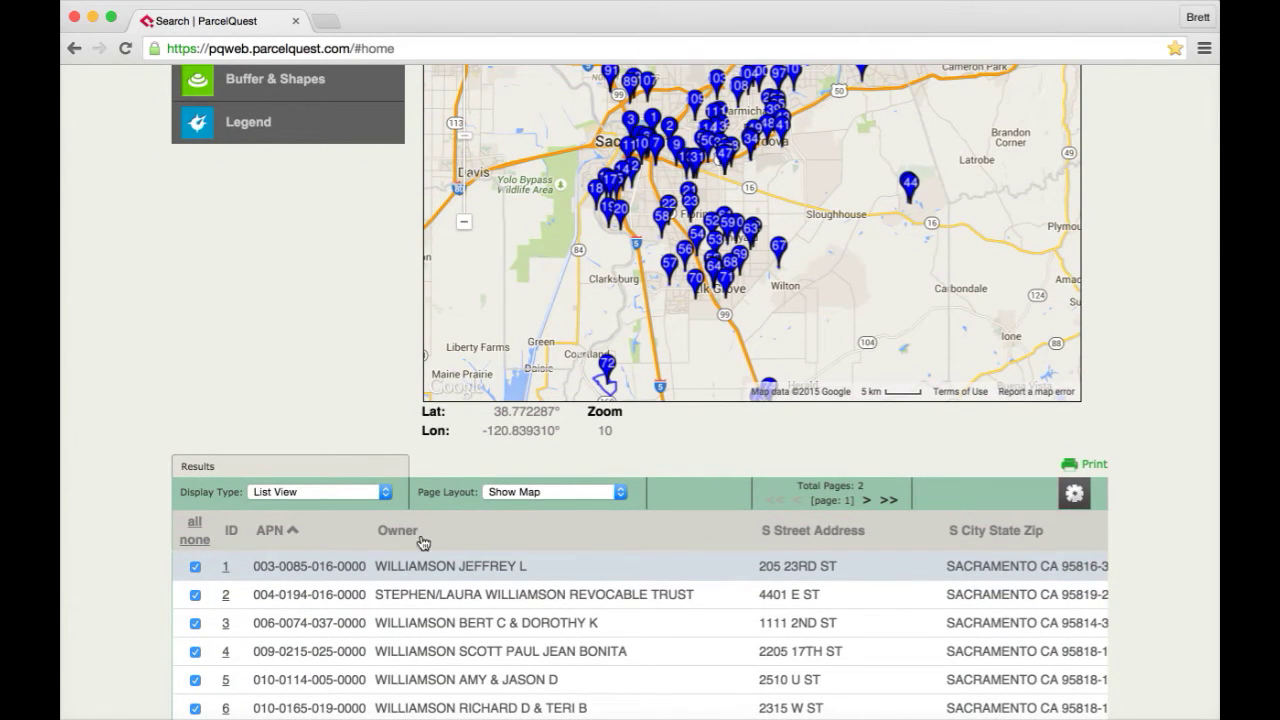
left_click(227, 571)
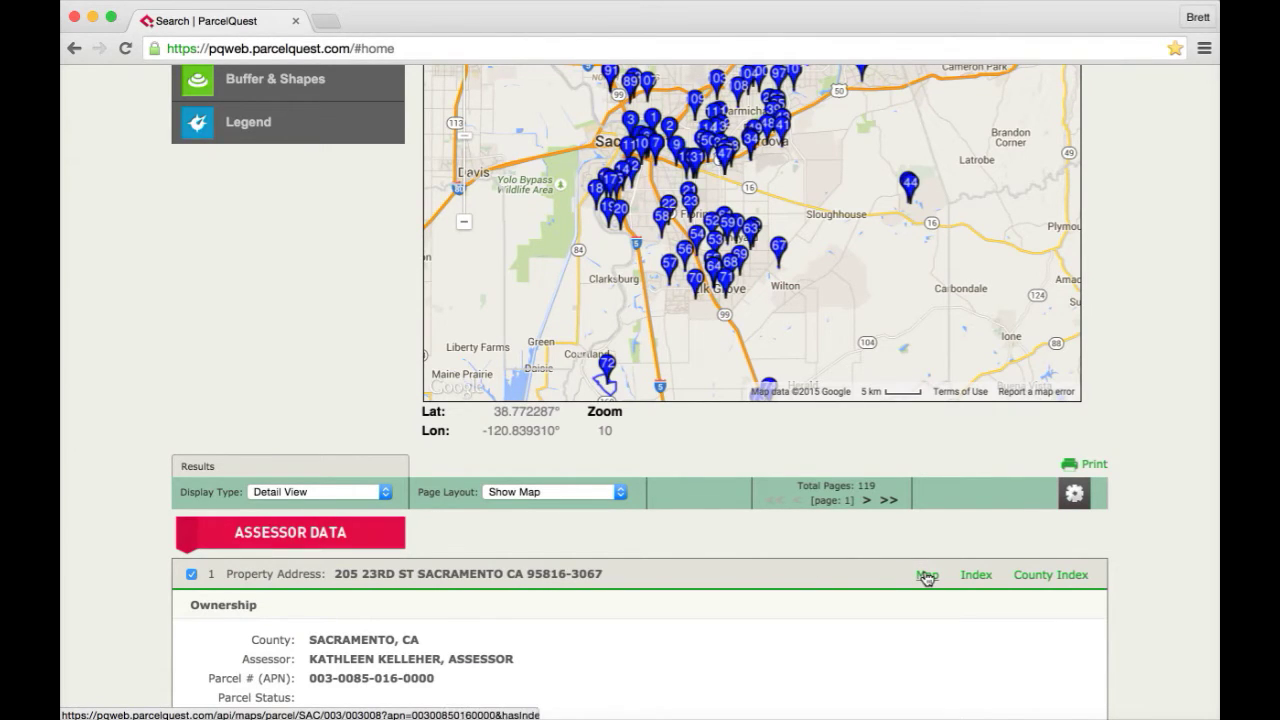
left_click(922, 577)
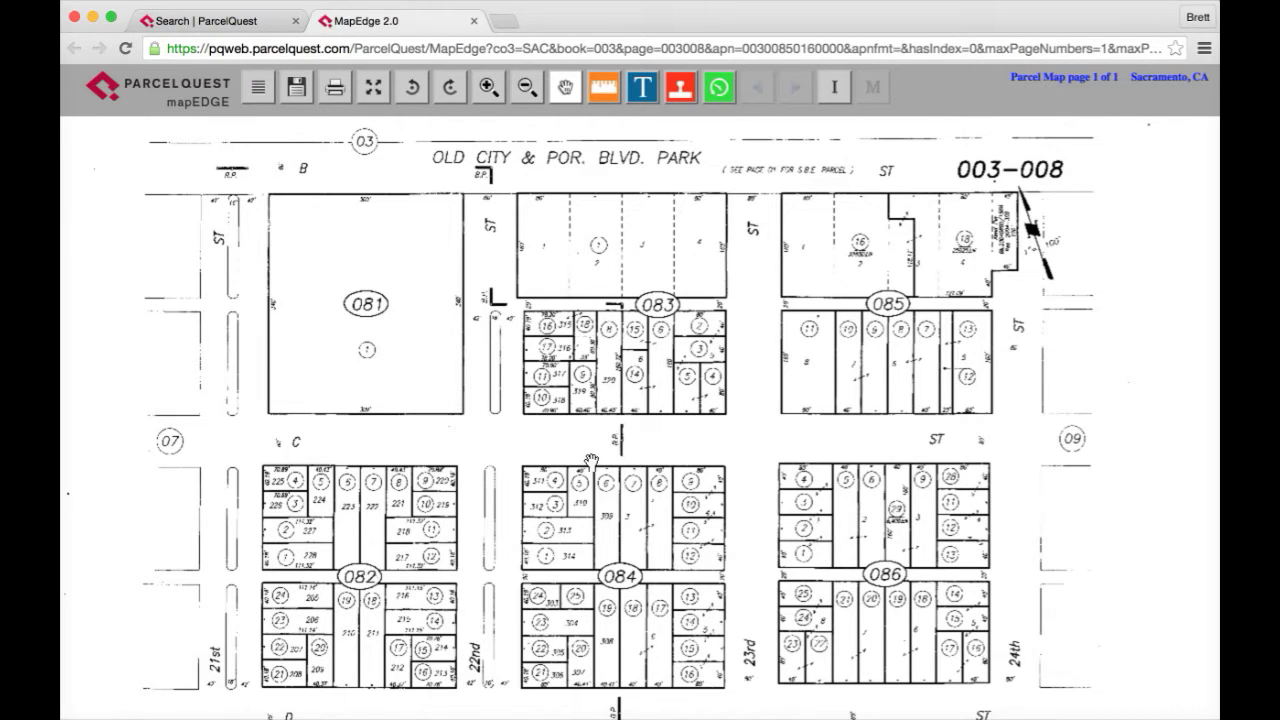
- Examine the lots of block 082 on the parcel map up close, and return the map to its fitted view
left_click_drag(608, 462, 611, 413)
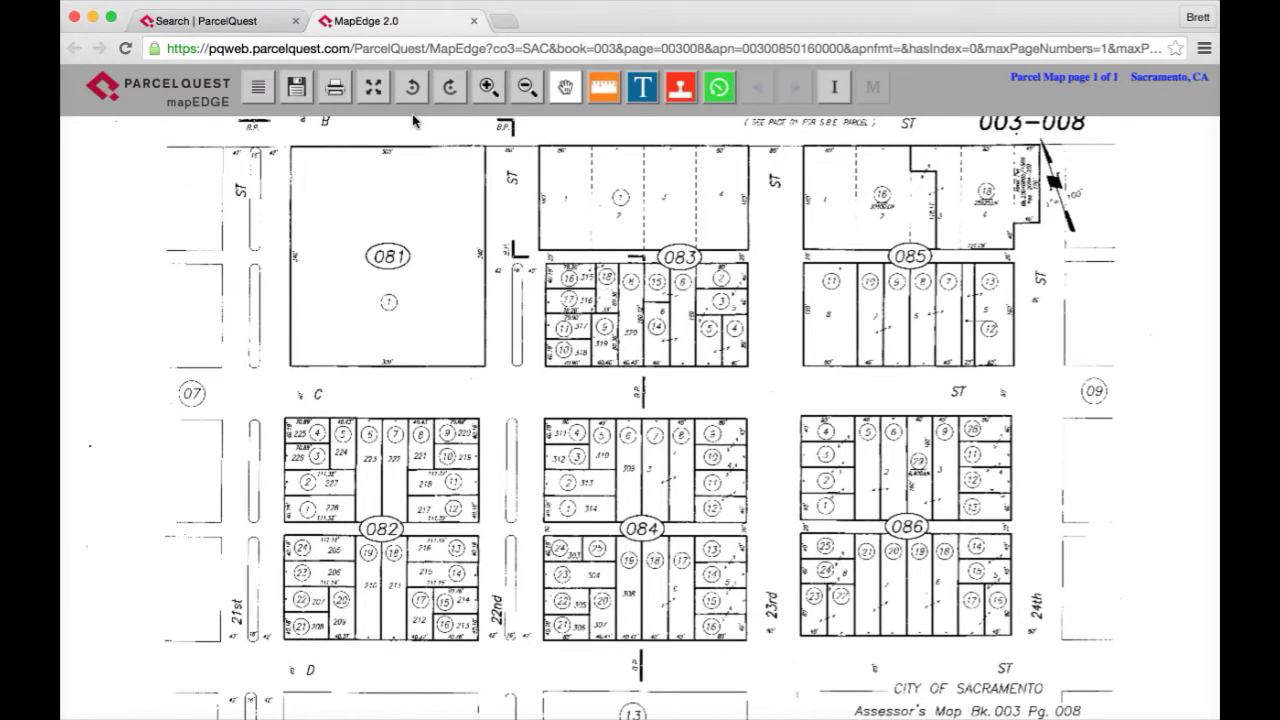
left_click(488, 88)
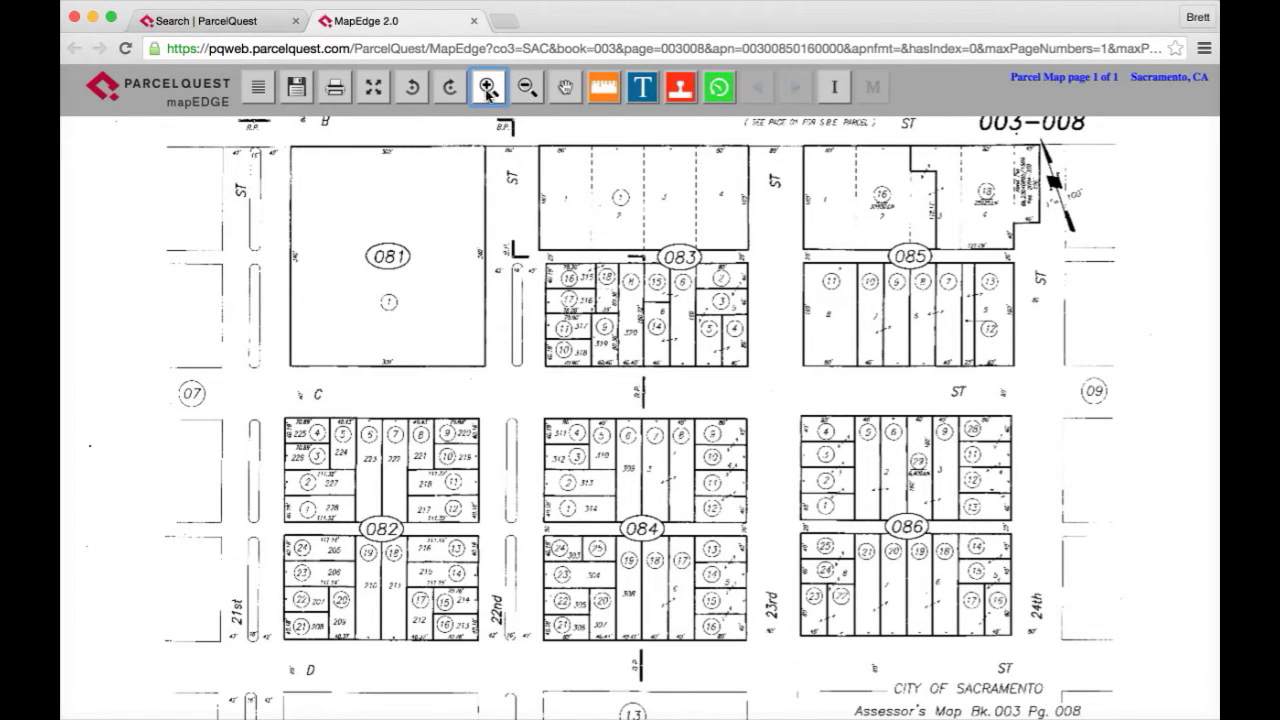
left_click(341, 441)
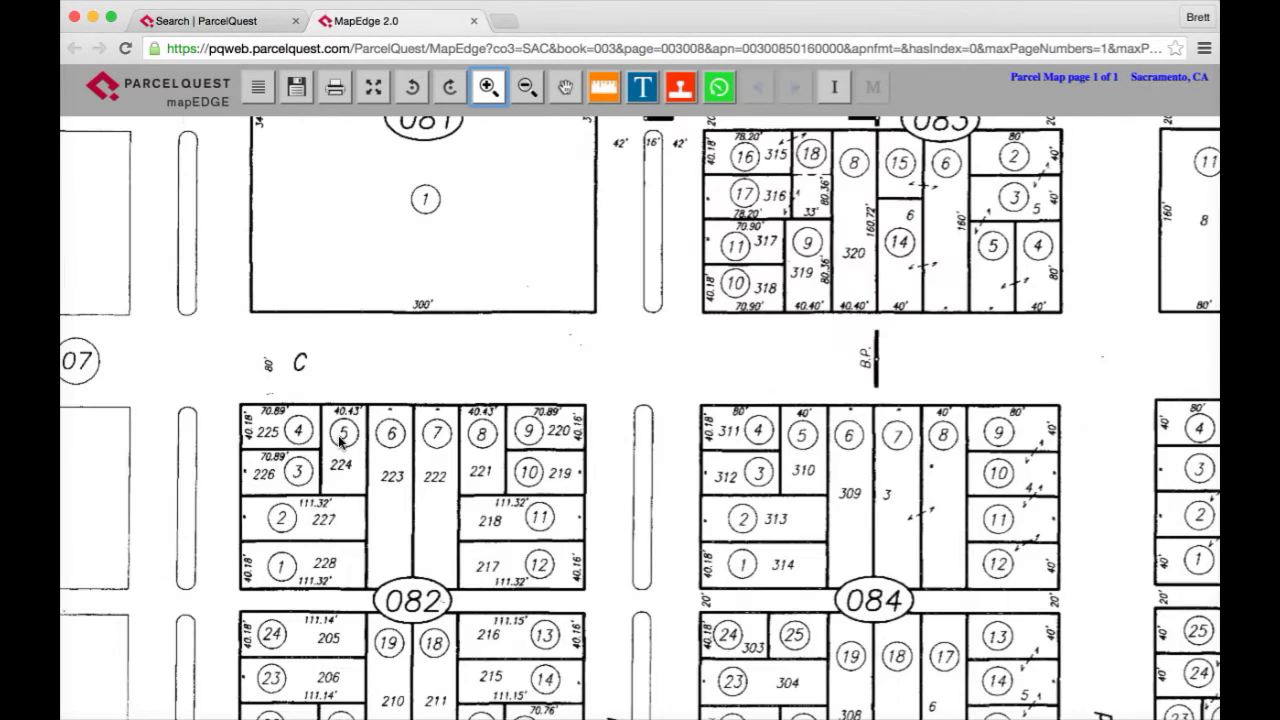
left_click(341, 441)
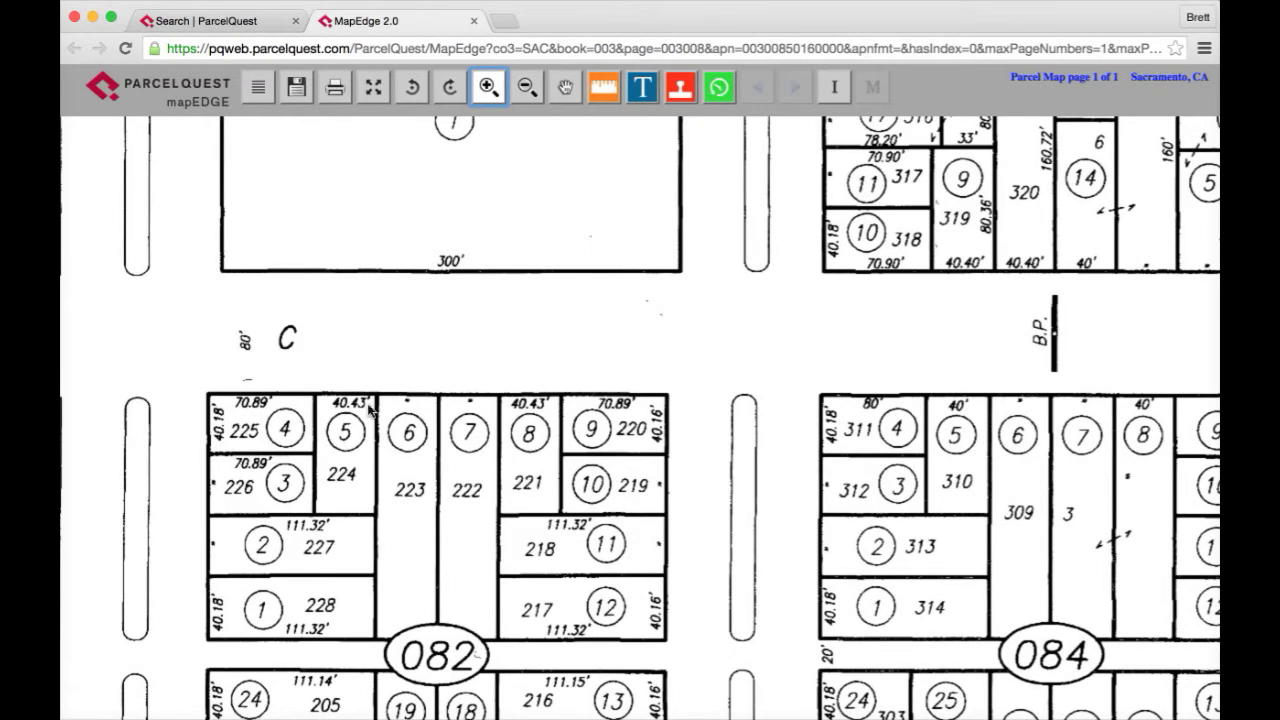
left_click(527, 89)
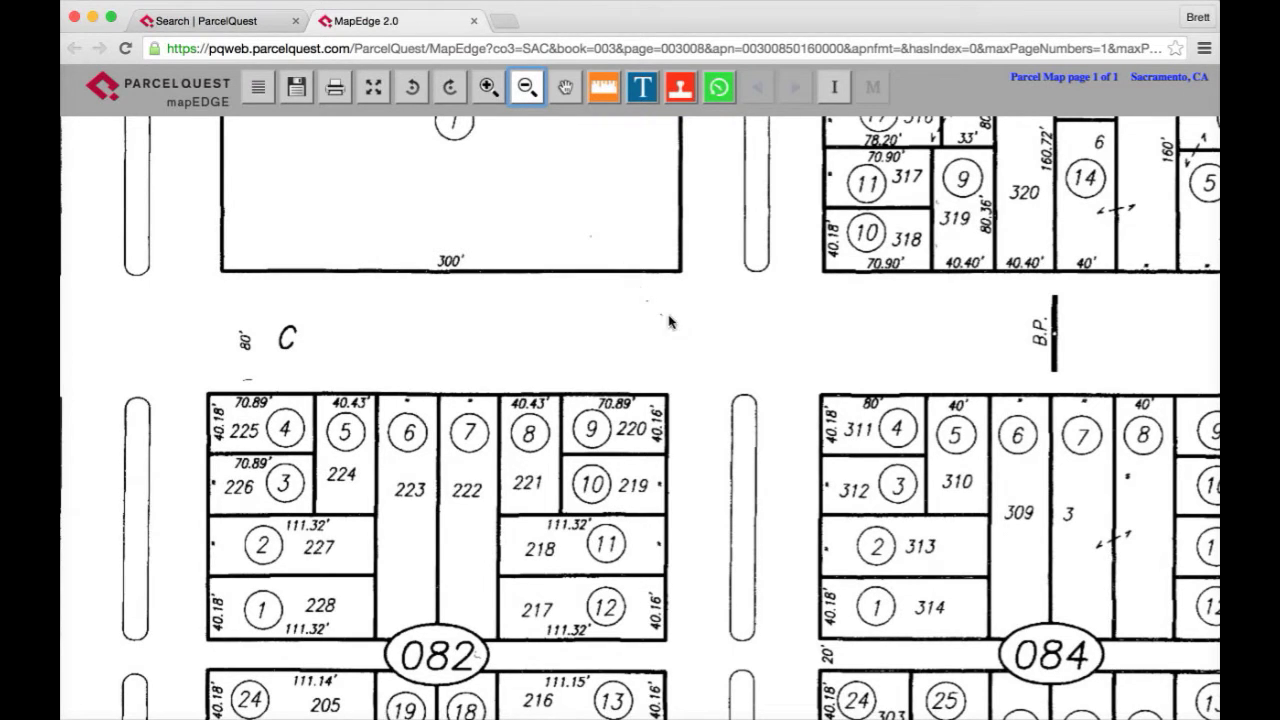
left_click(840, 444)
left_click(870, 455)
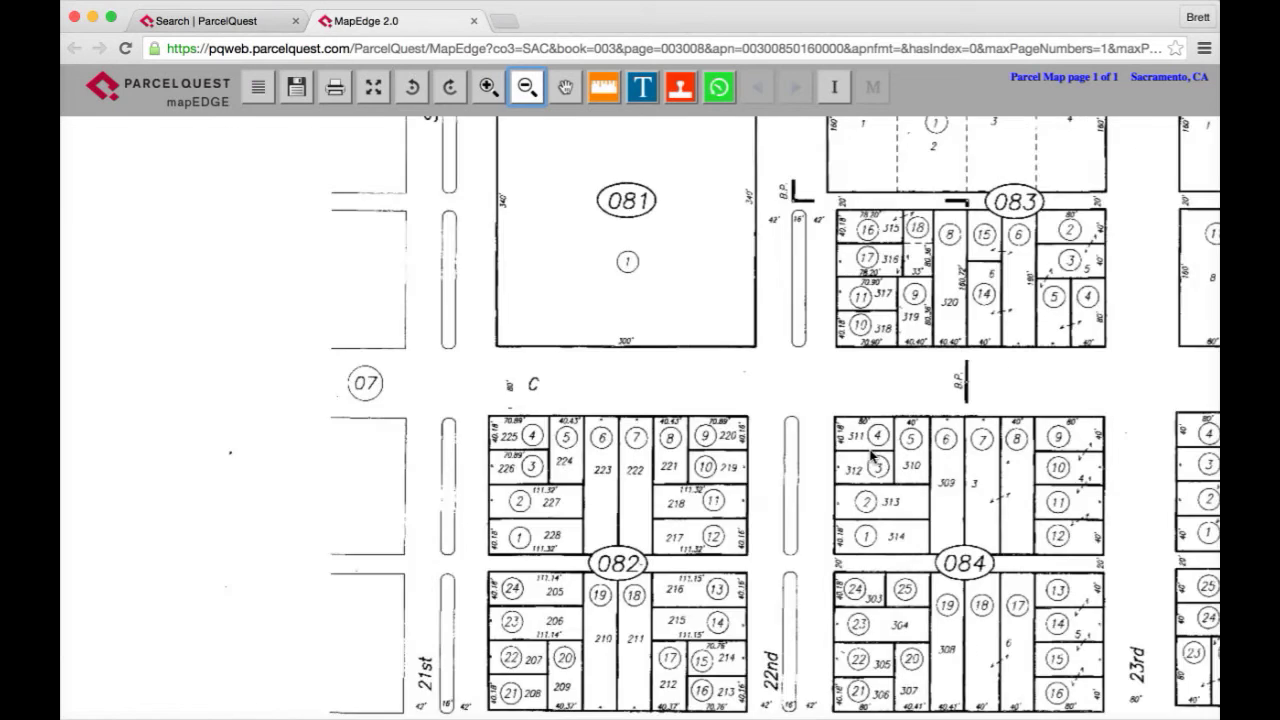
left_click(881, 458)
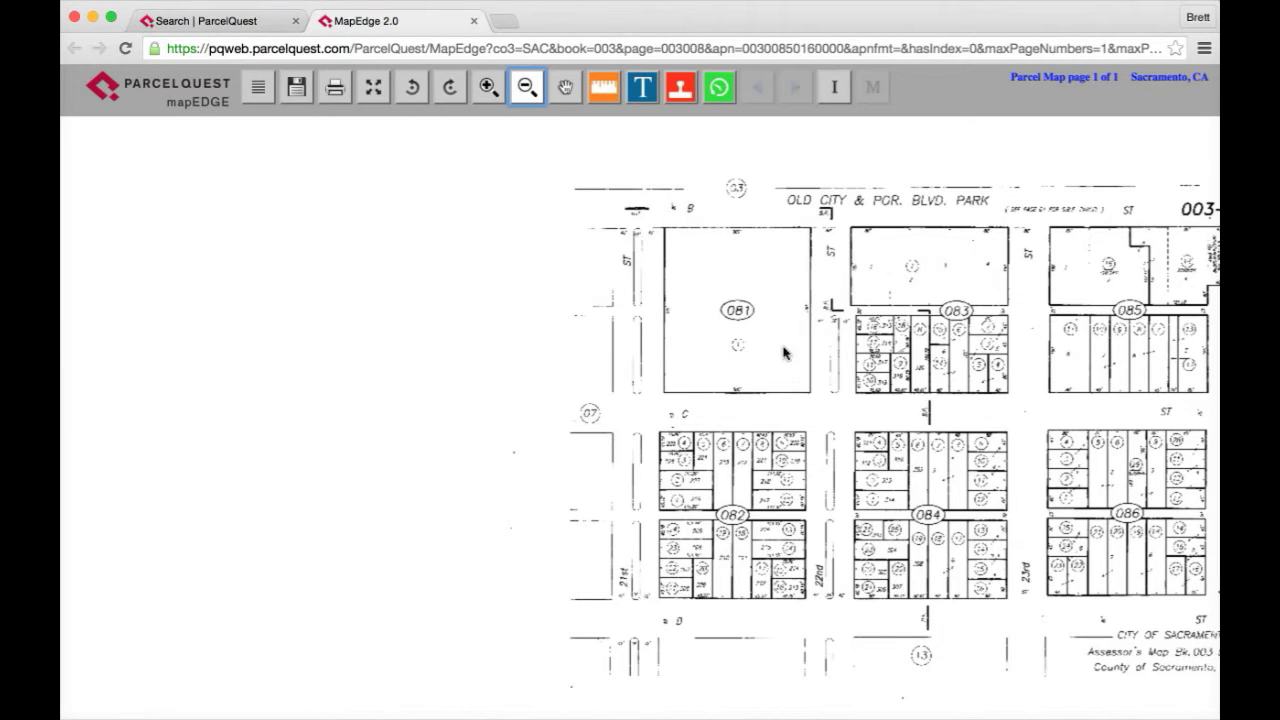
left_click(373, 93)
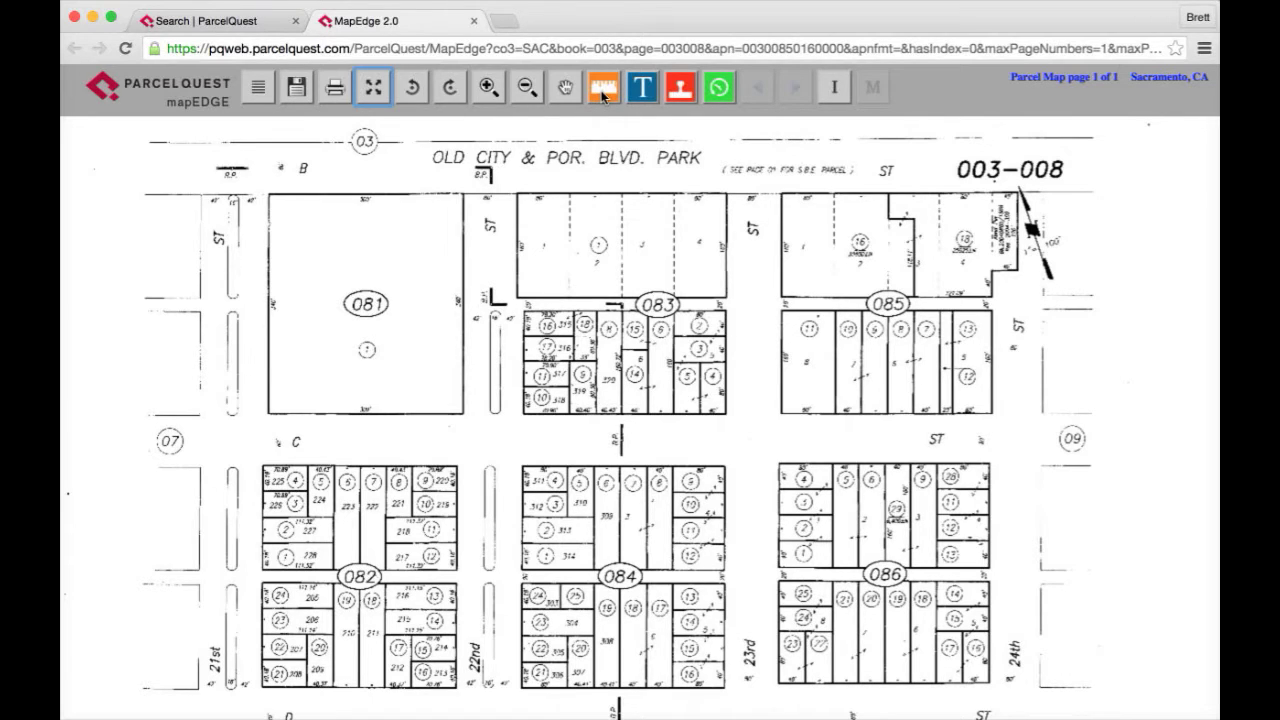
- Activate area measuring and set its highlight color to Yellow
left_click(603, 90)
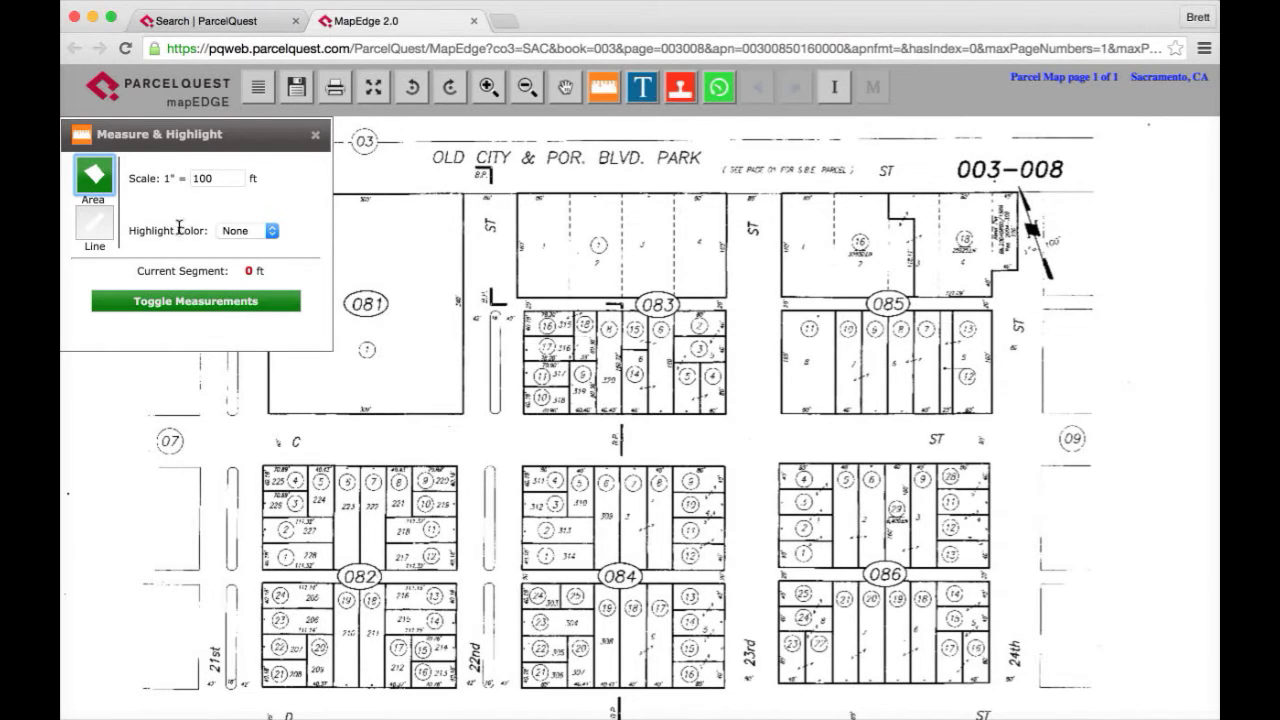
left_click(244, 232)
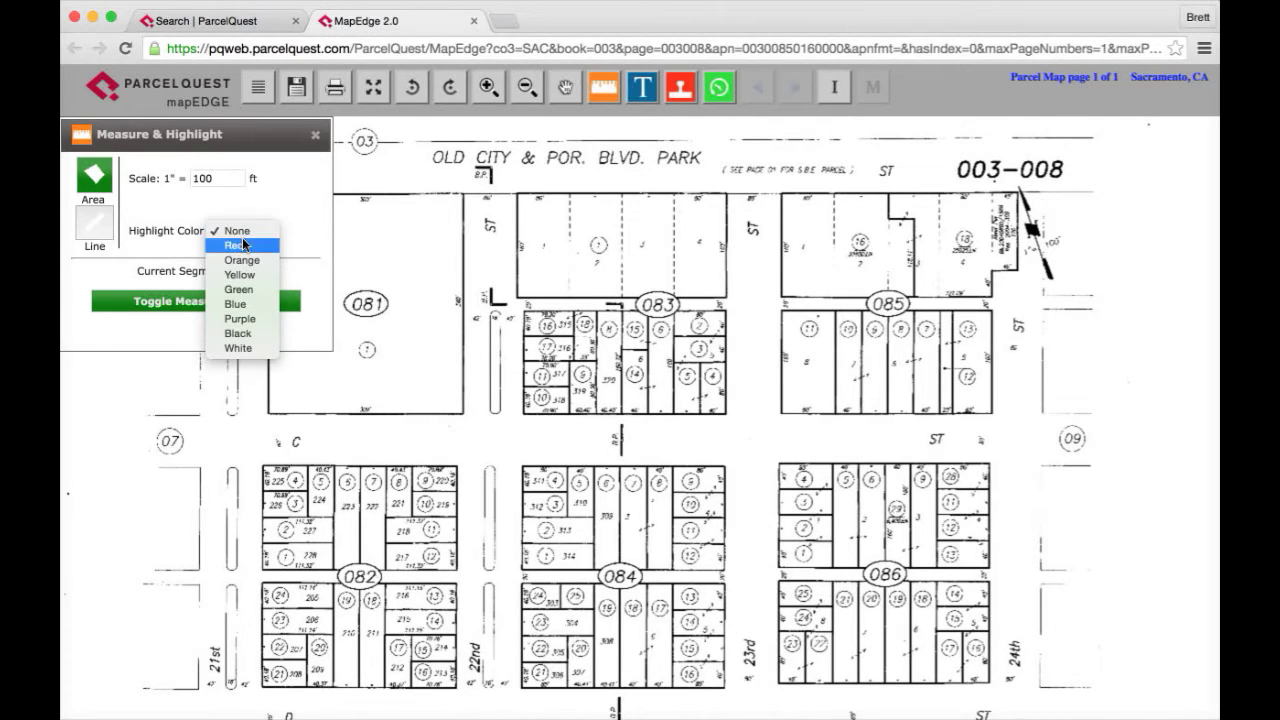
left_click(242, 275)
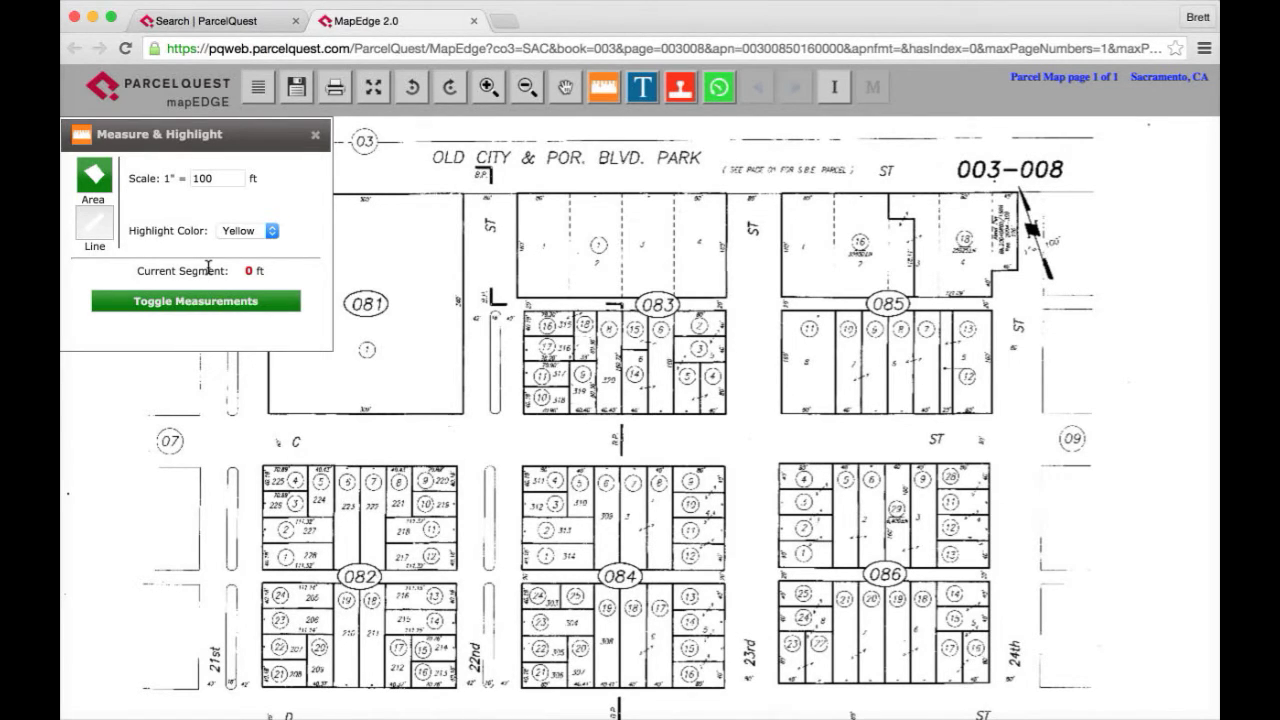
- Measure and highlight the area of lot 16 in block 083 by tracing its four corners
left_click(486, 98)
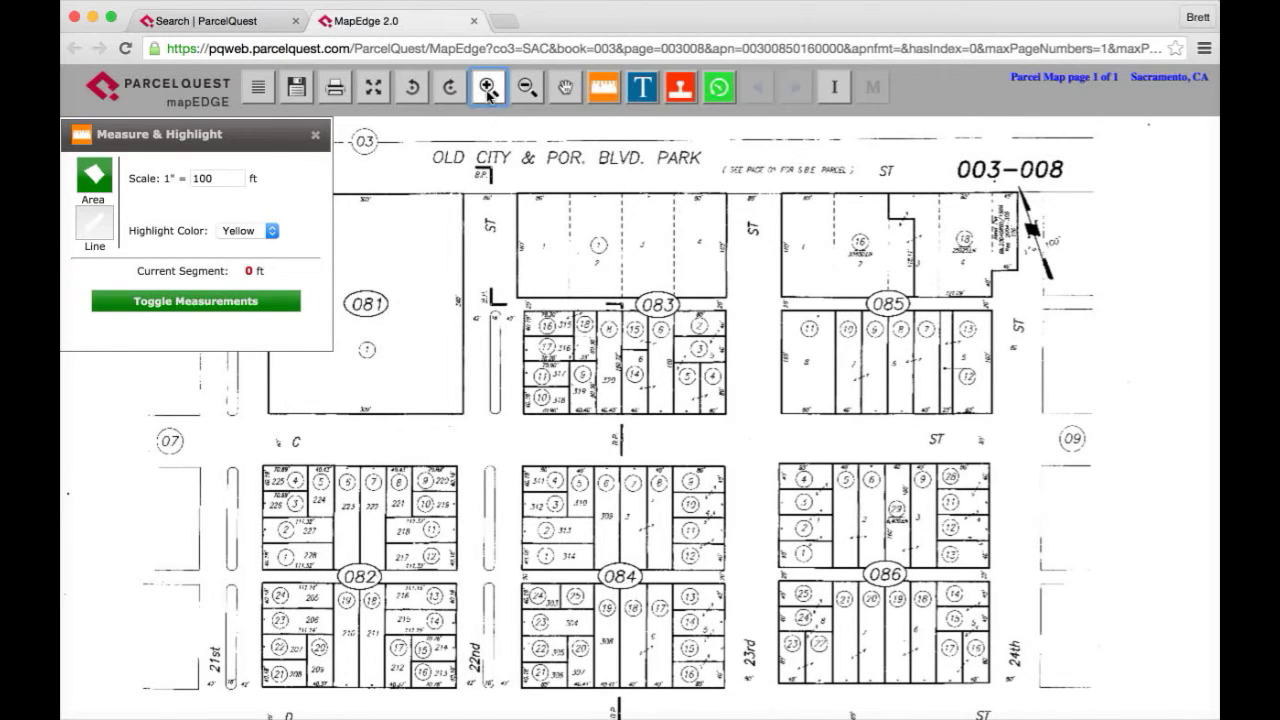
left_click(553, 256)
left_click(557, 327)
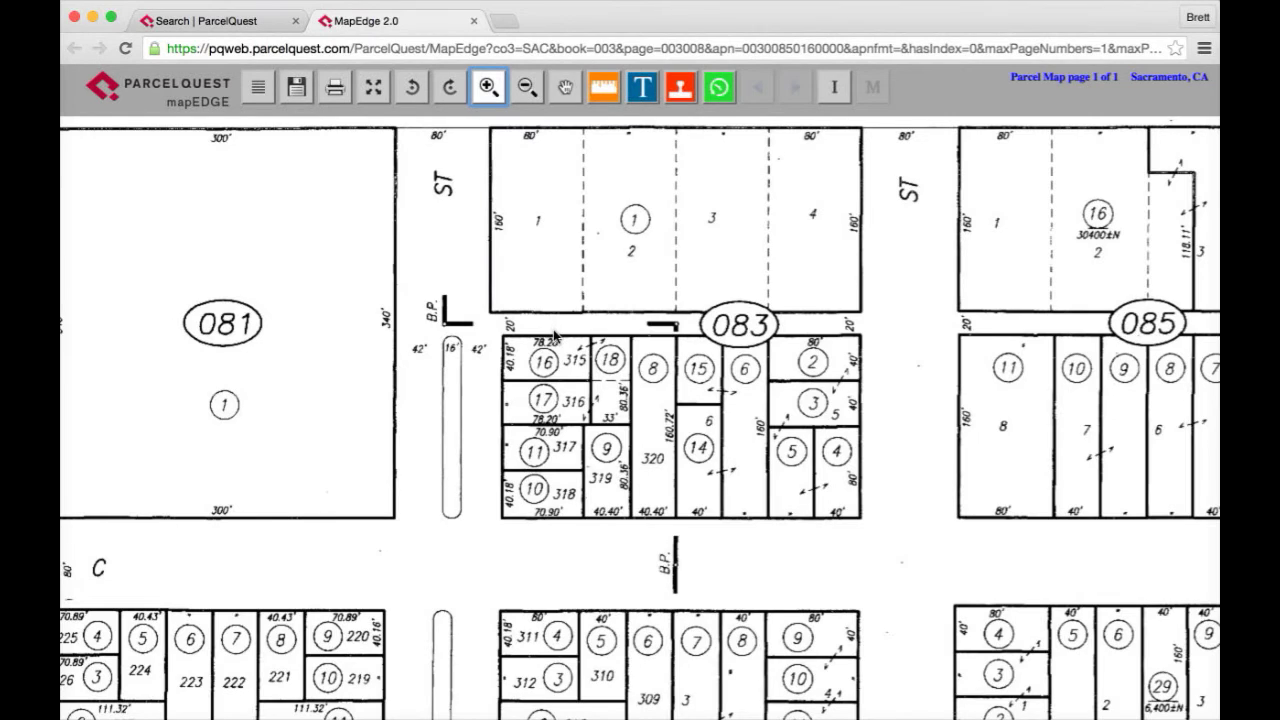
left_click(554, 334)
left_click(555, 335)
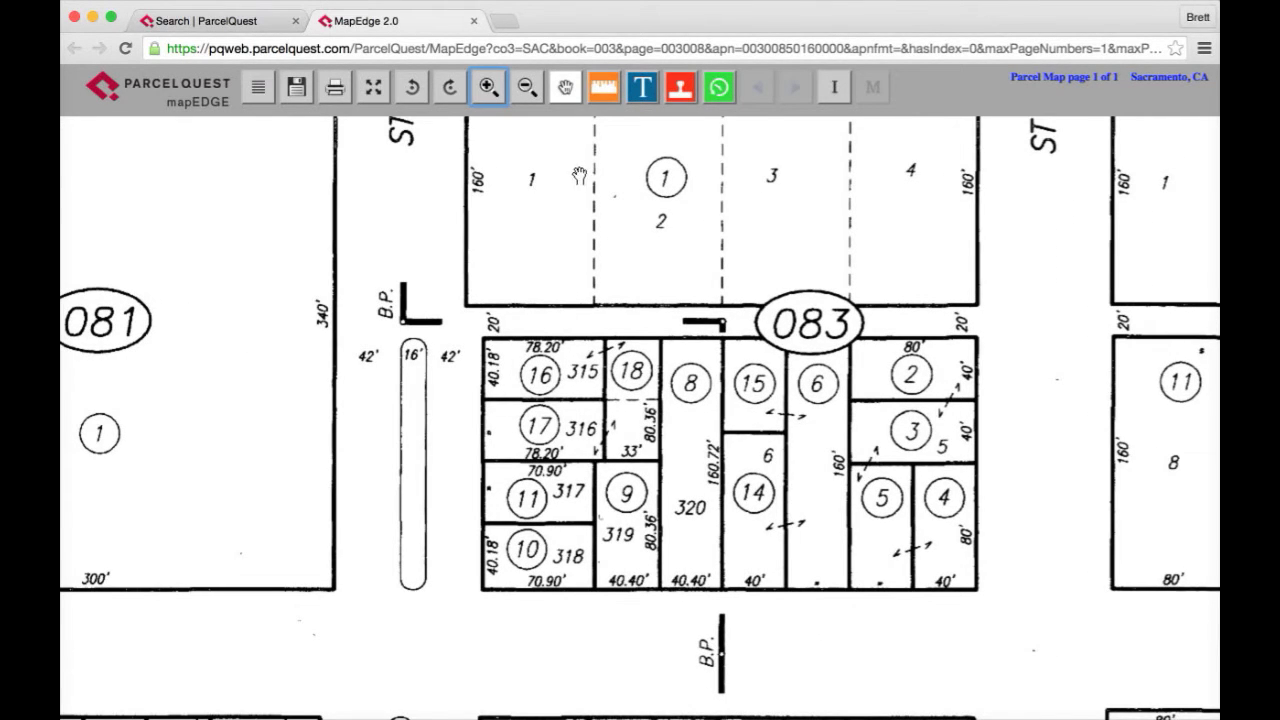
left_click(605, 92)
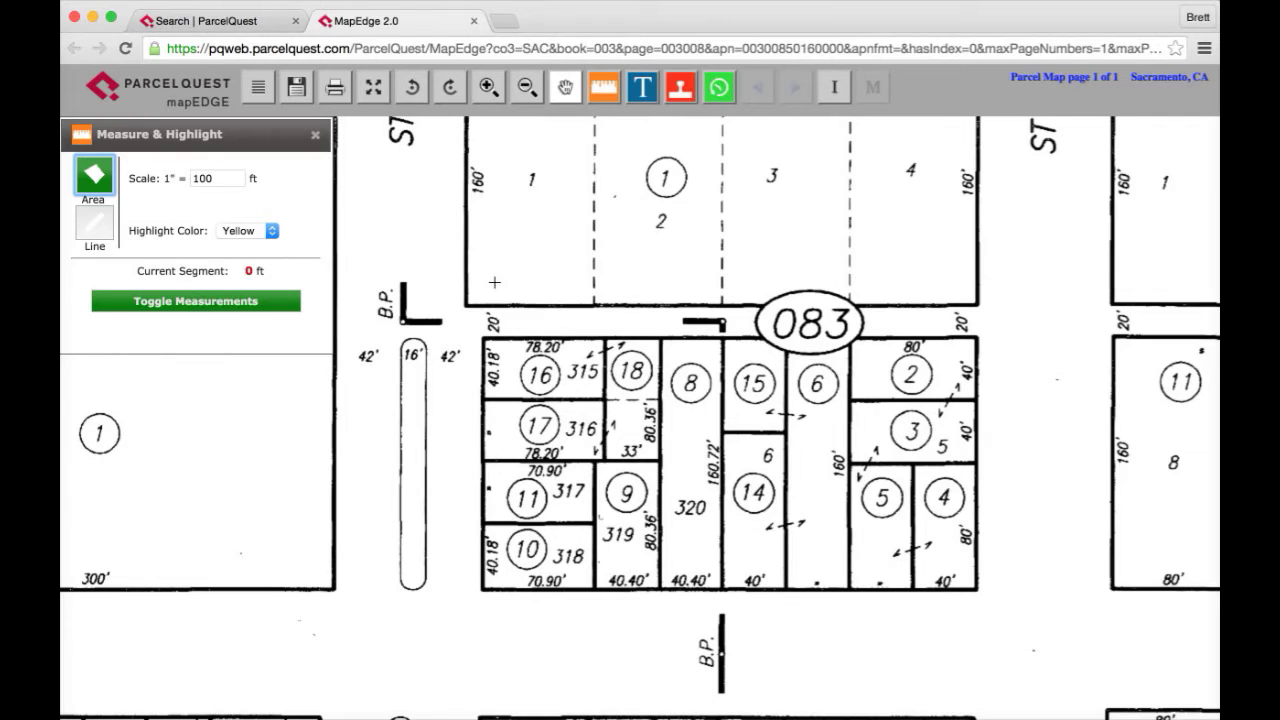
left_click(484, 339)
left_click(484, 398)
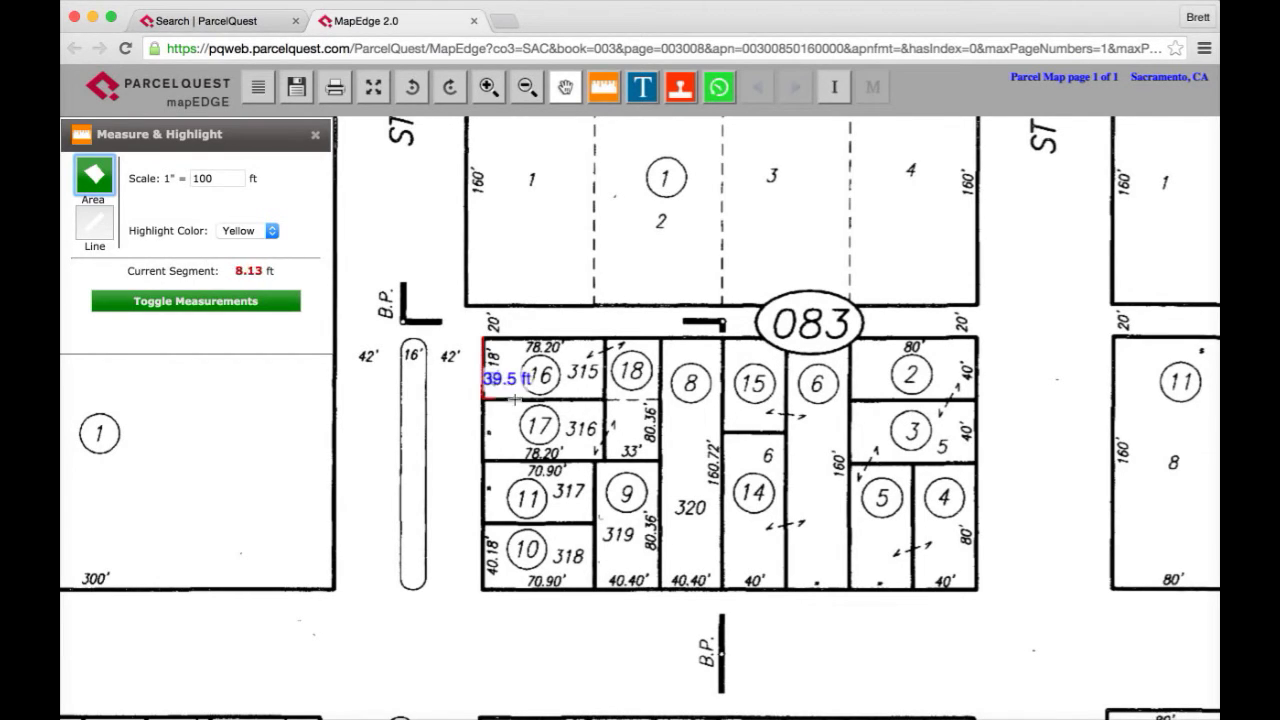
left_click(604, 398)
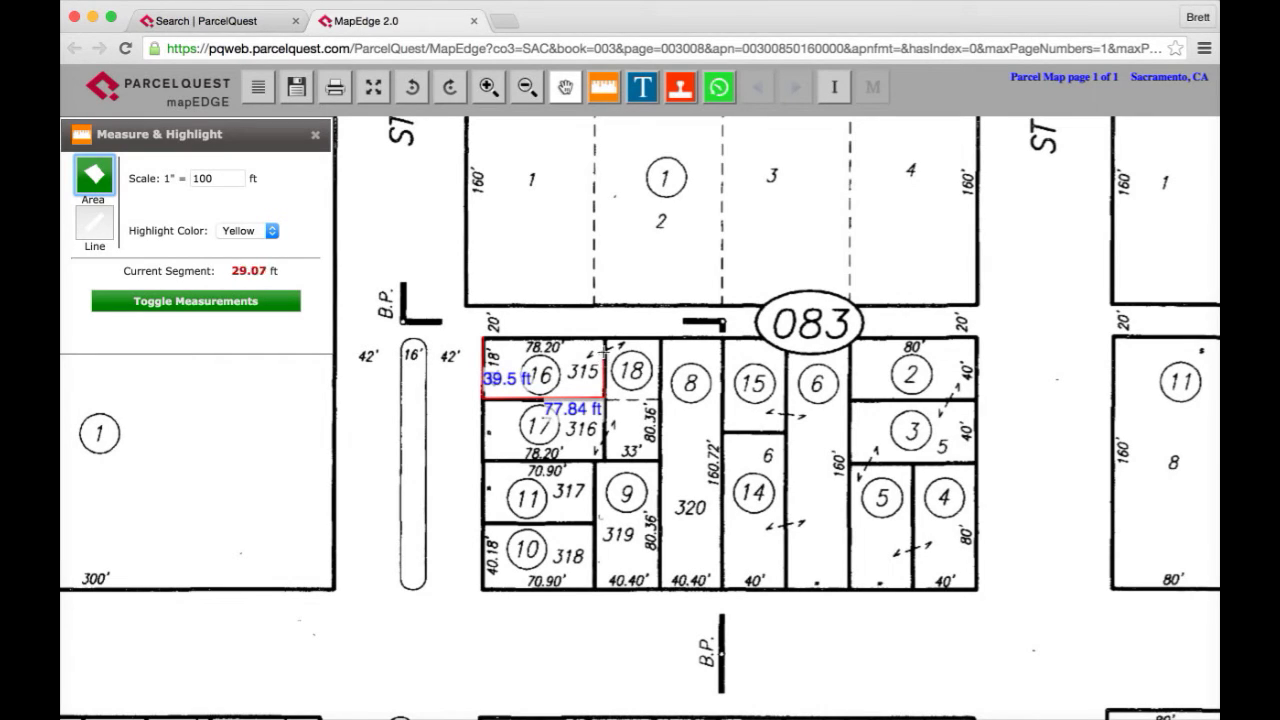
left_click(604, 339)
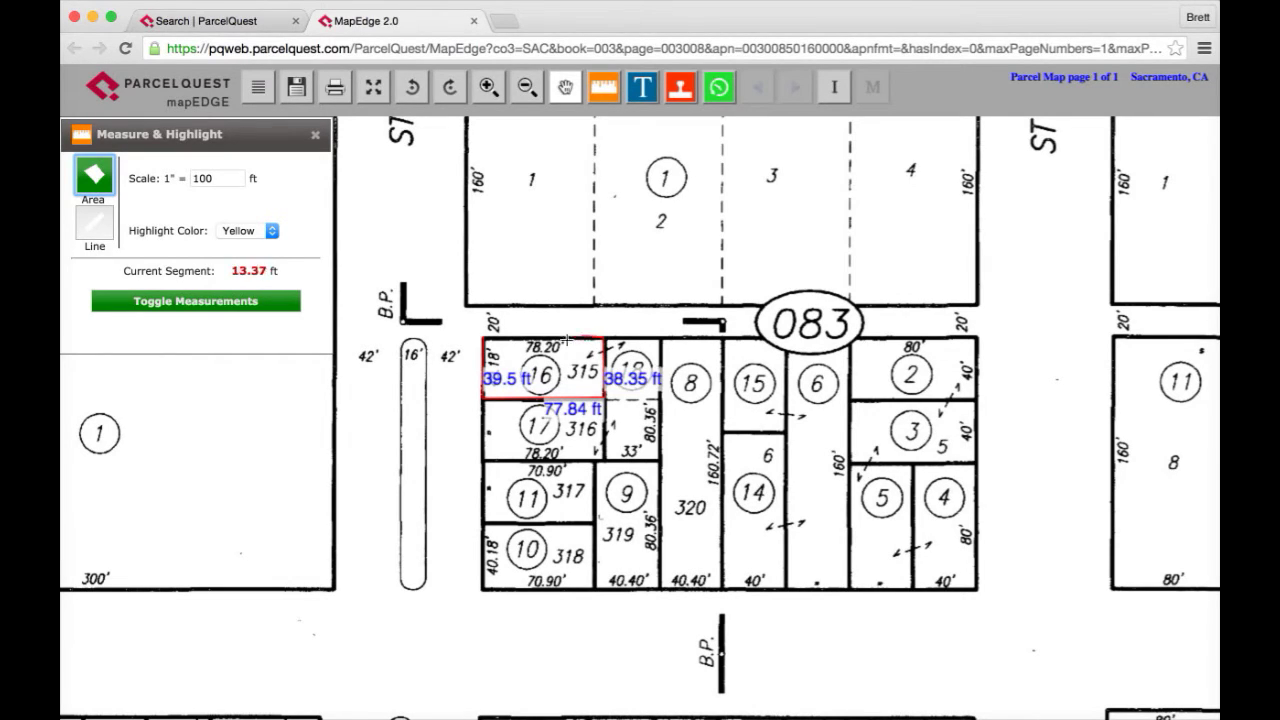
left_click(484, 339)
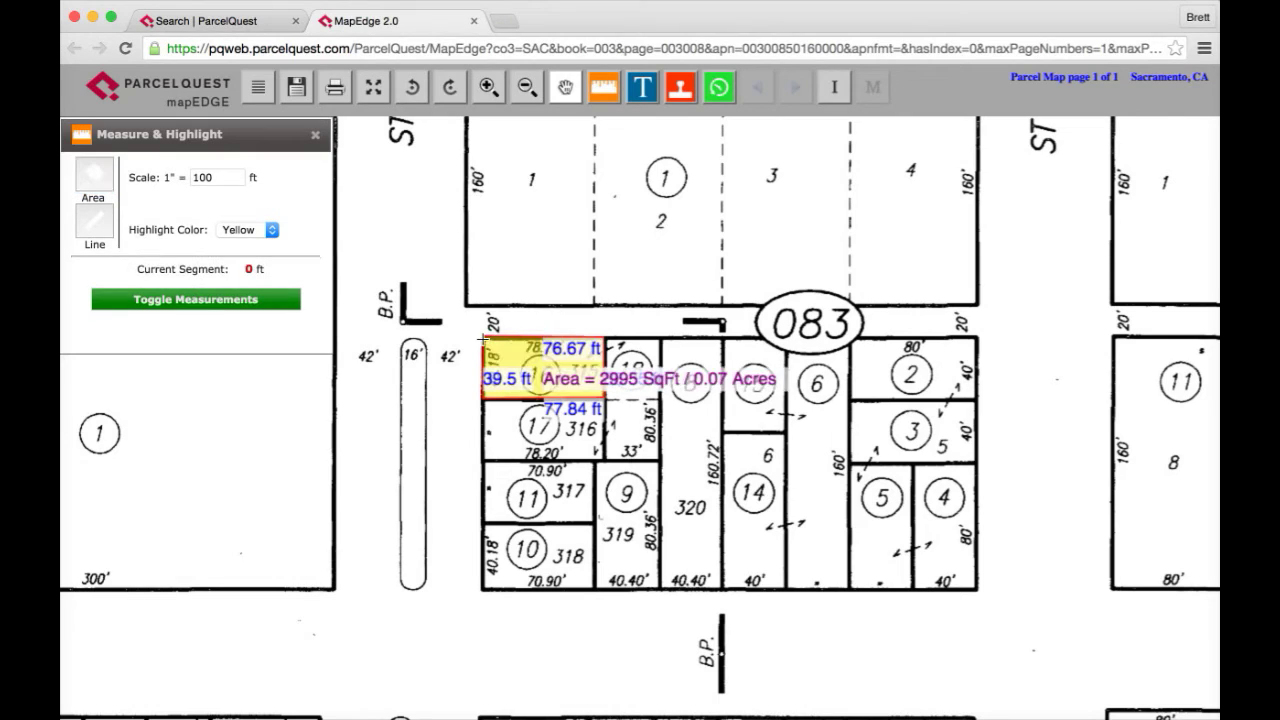
- Measure a line along the lower edge of the large parcel in block 083, and toggle the measurement labels off and on
left_click(93, 222)
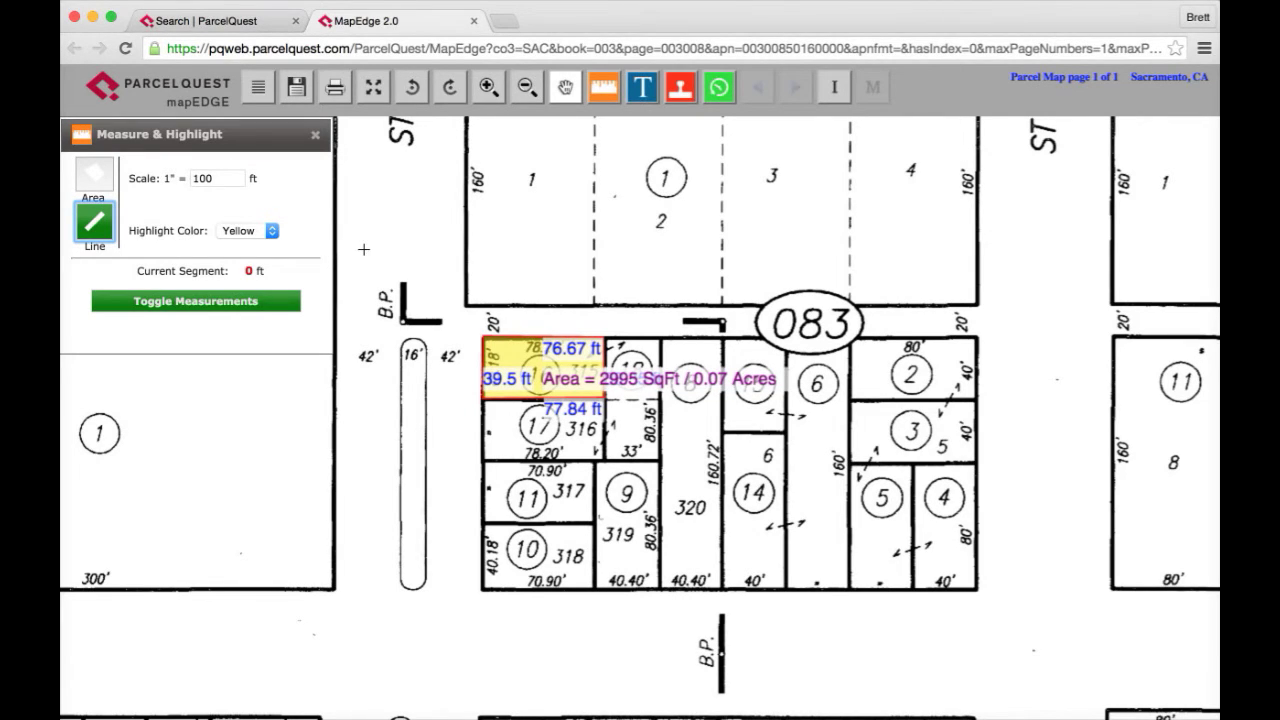
left_click(466, 306)
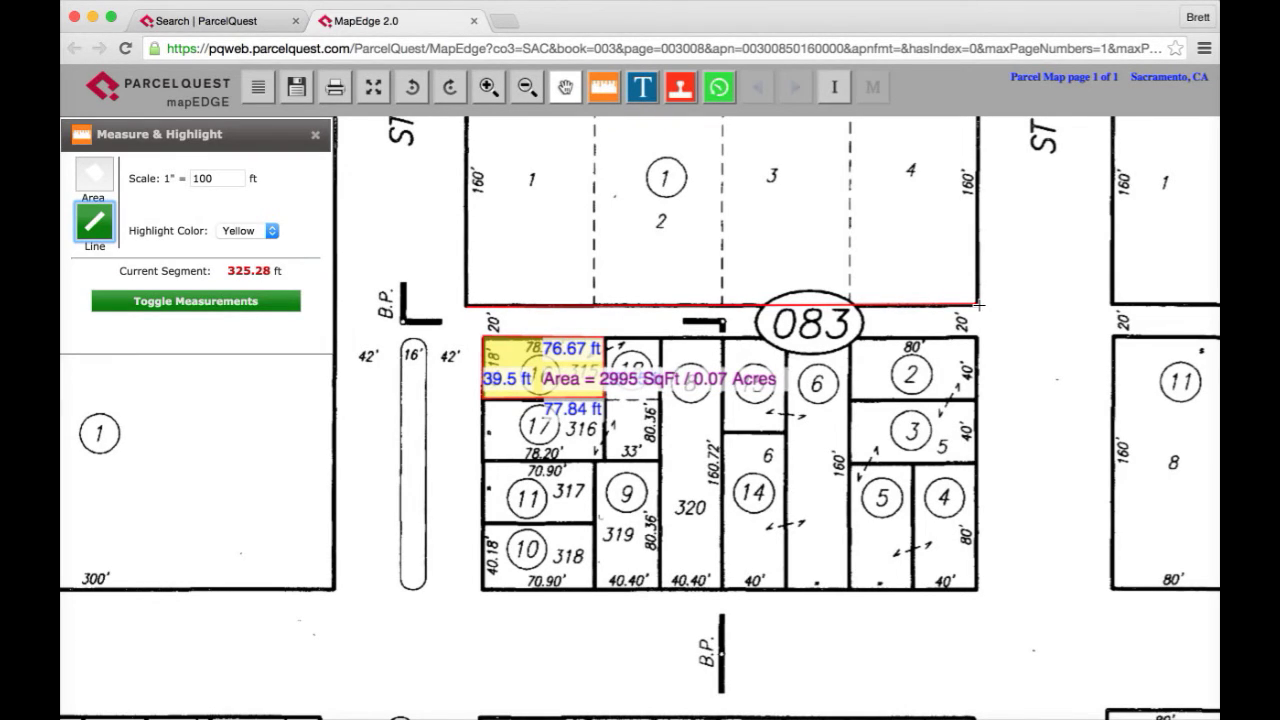
left_click(978, 304)
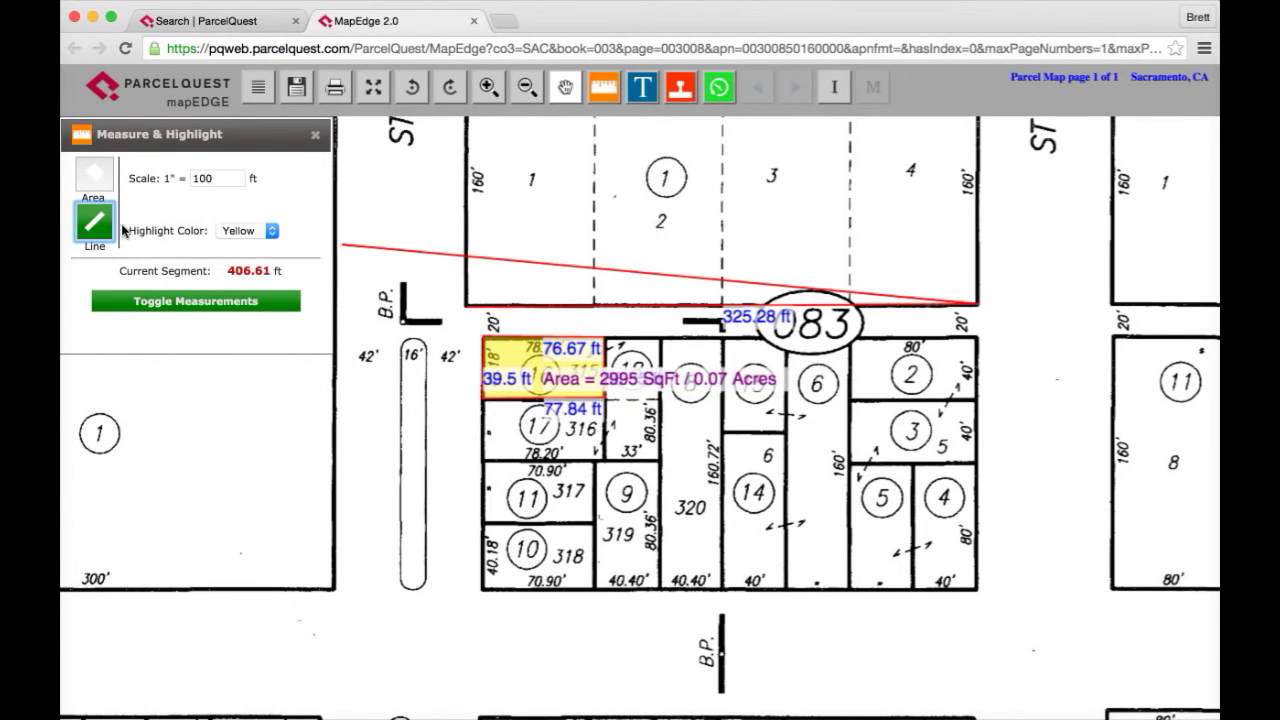
left_click(97, 230)
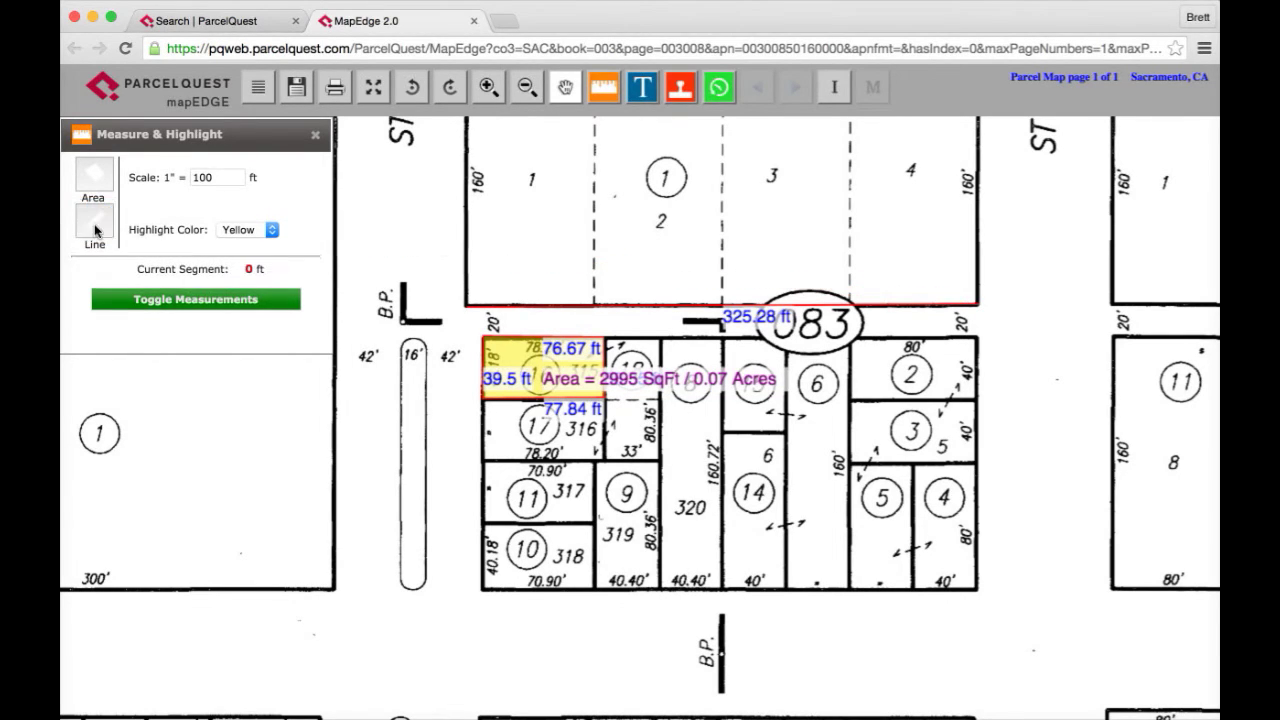
left_click(152, 306)
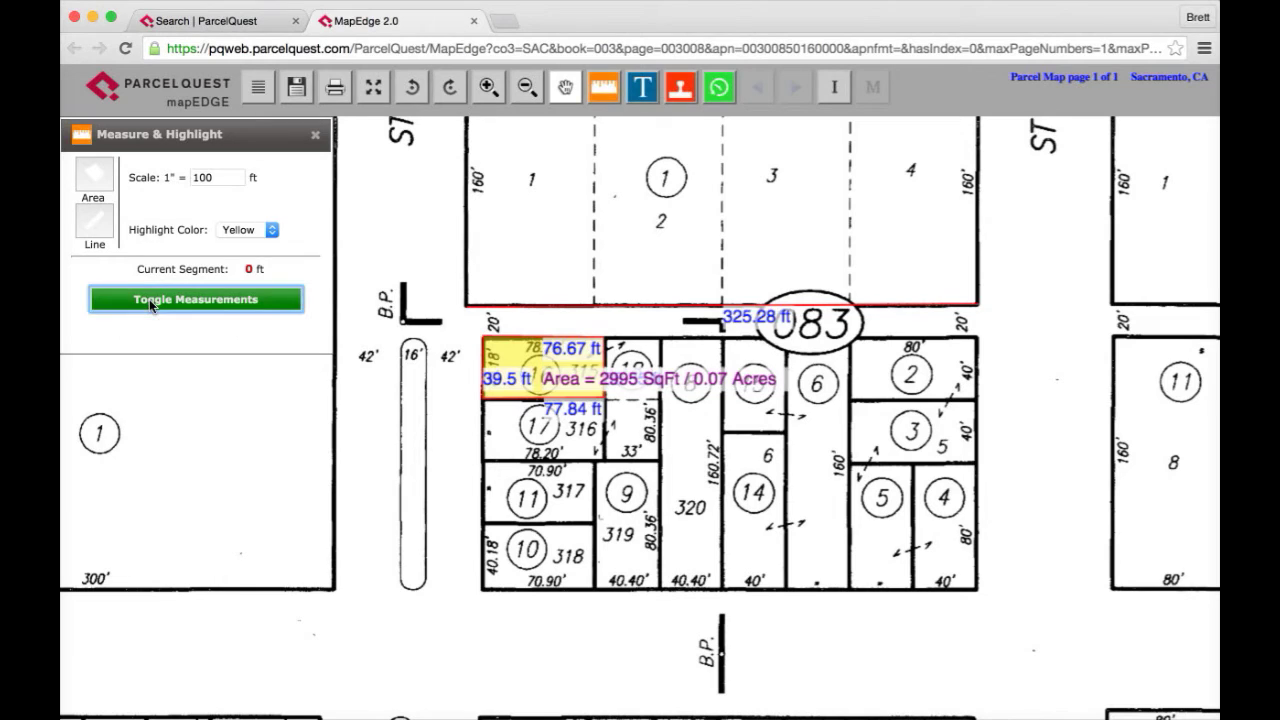
left_click(152, 306)
- Add the red Arial size 10 text "Look at this parcel!" just above lot 16 of block 083
left_click(640, 90)
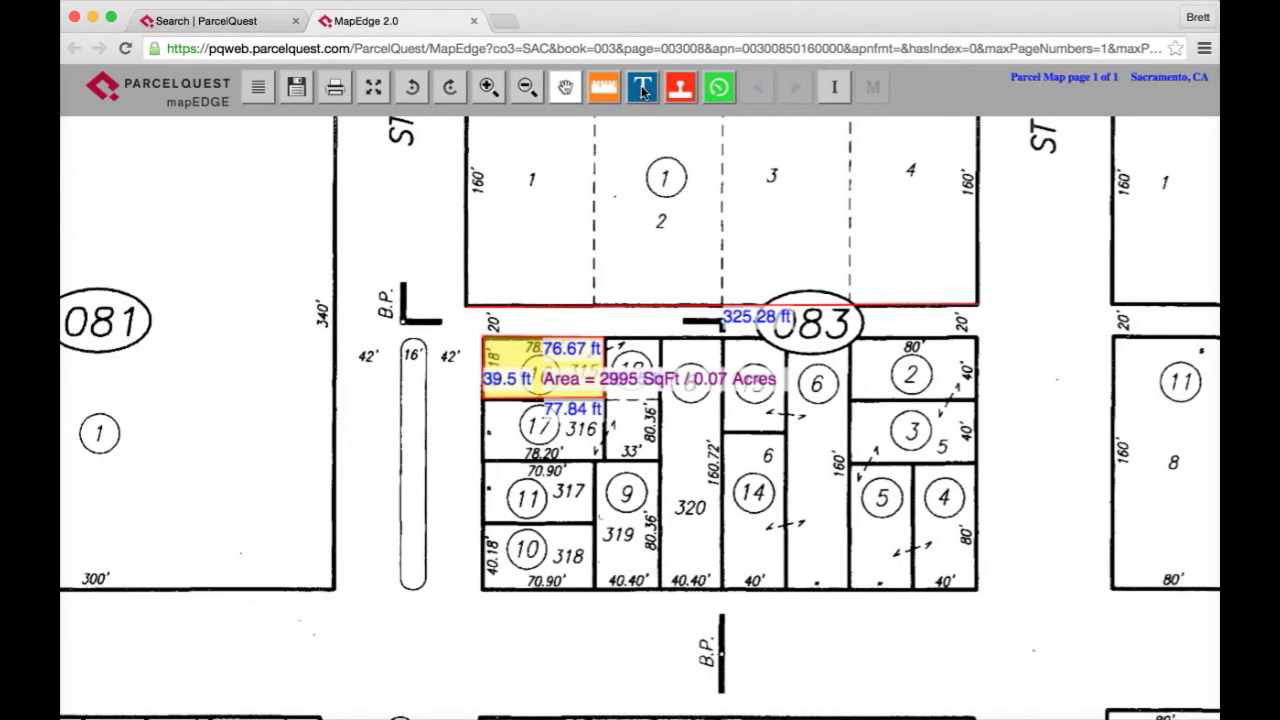
left_click(514, 269)
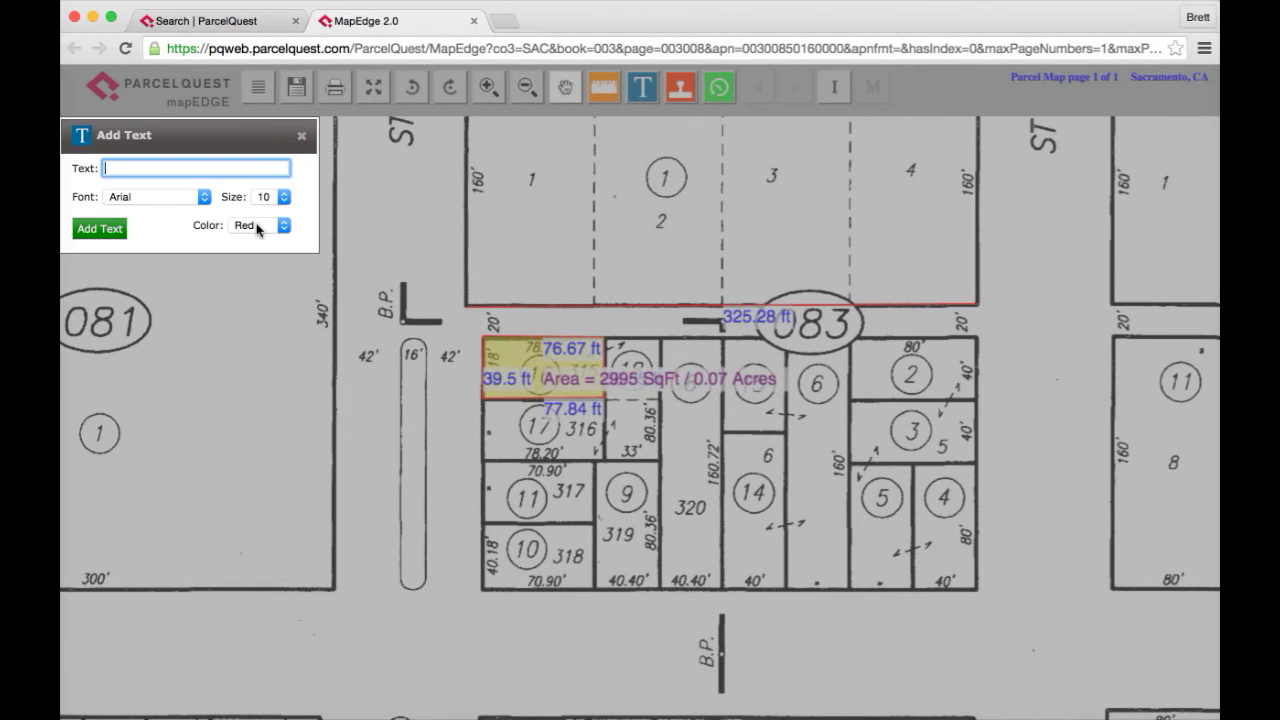
type("Look at this parcel!")
left_click(91, 229)
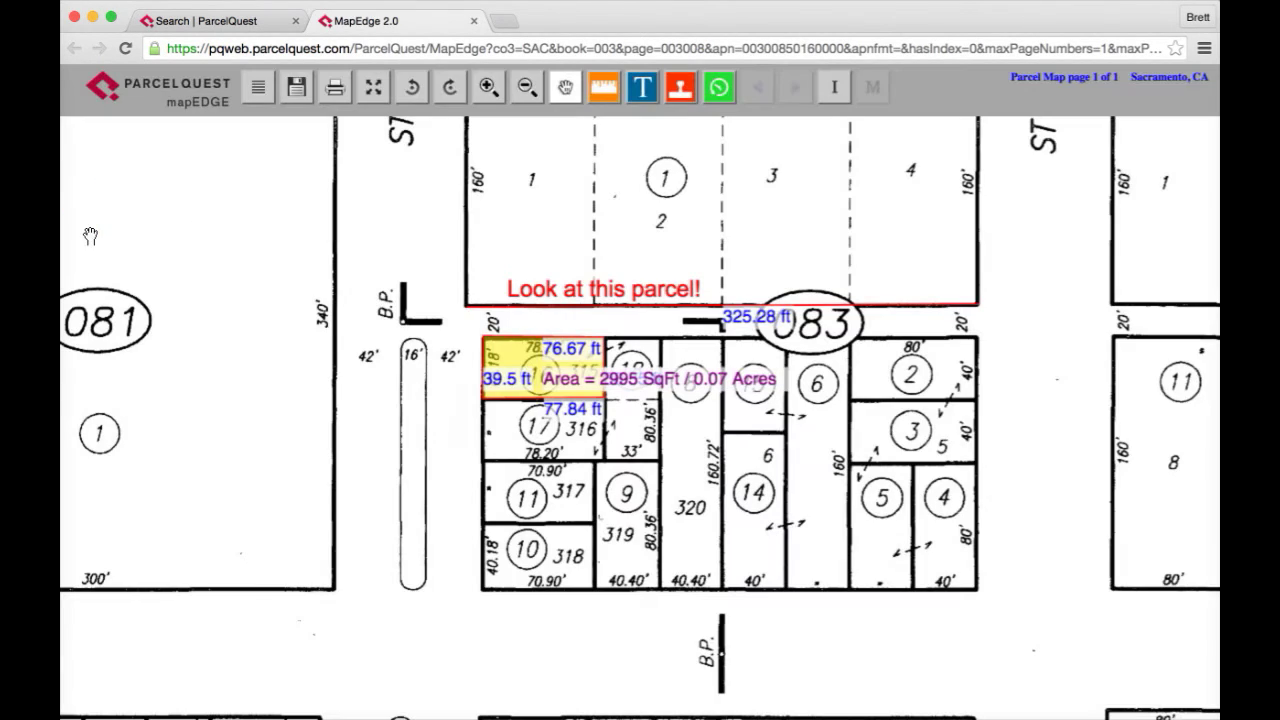
- Stamp two arrows with direction Up and color Red side by side on lot 11 of block 083
left_click(681, 90)
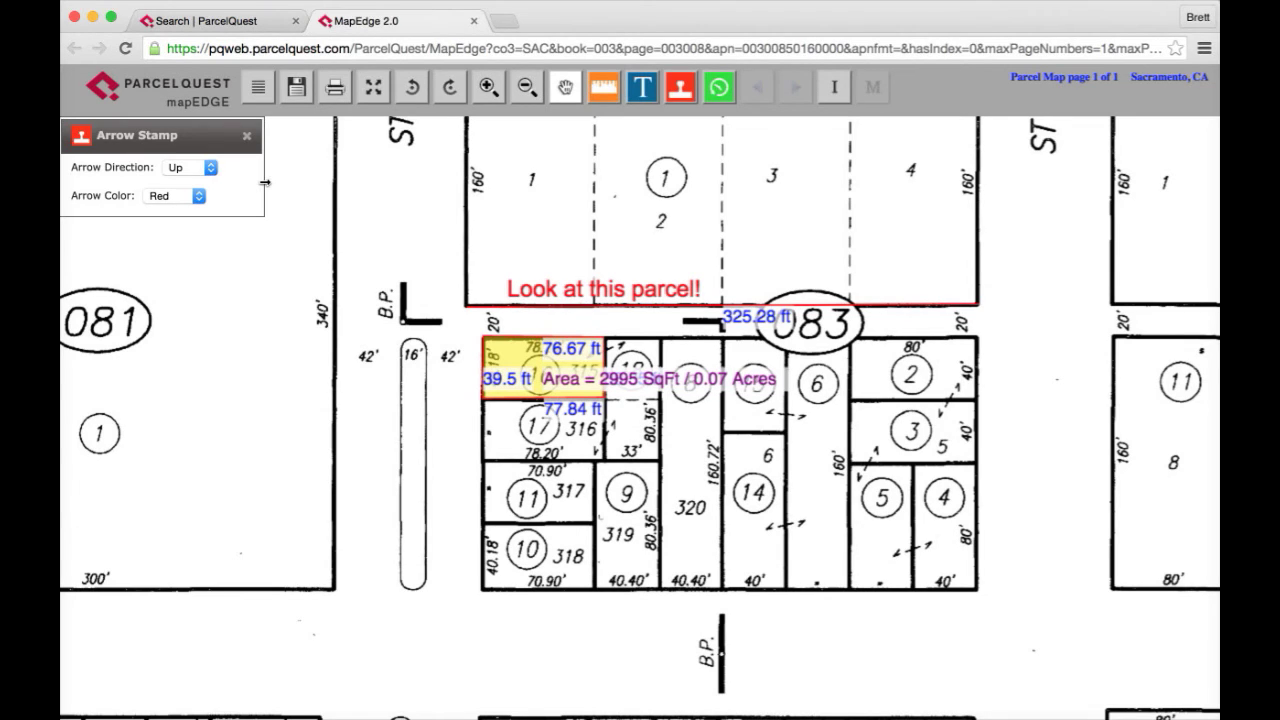
left_click(211, 170)
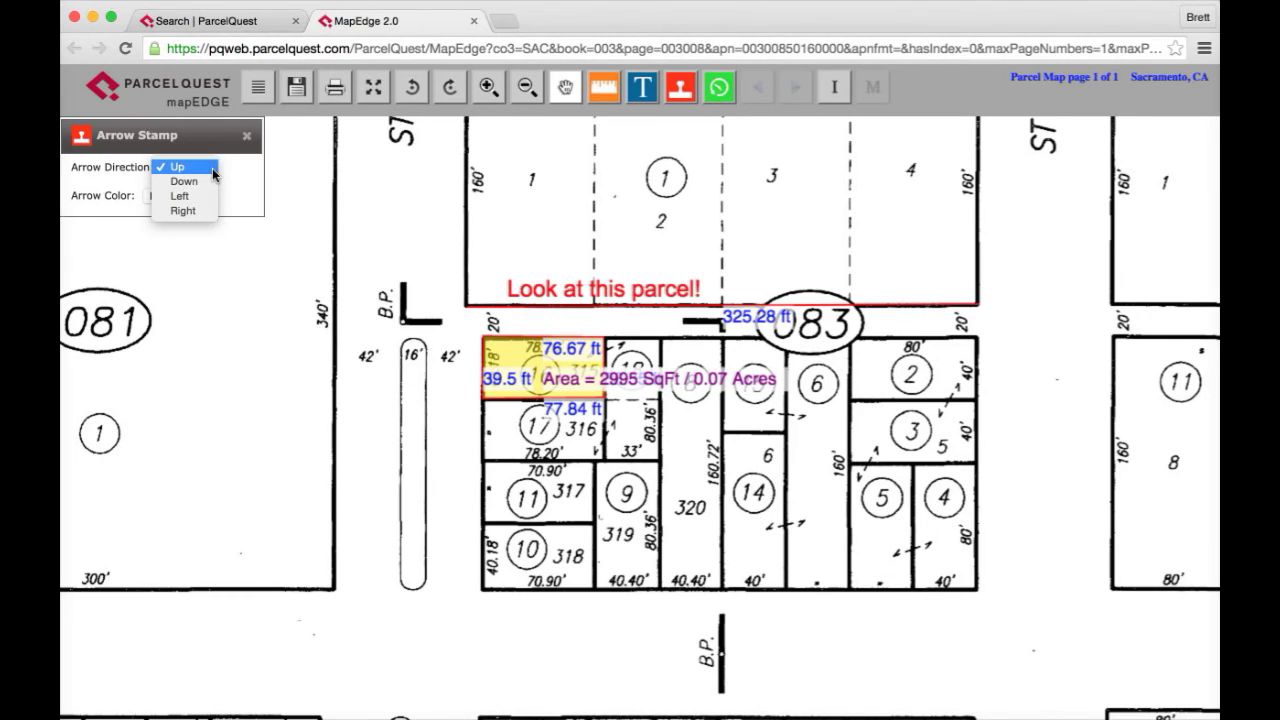
left_click(212, 169)
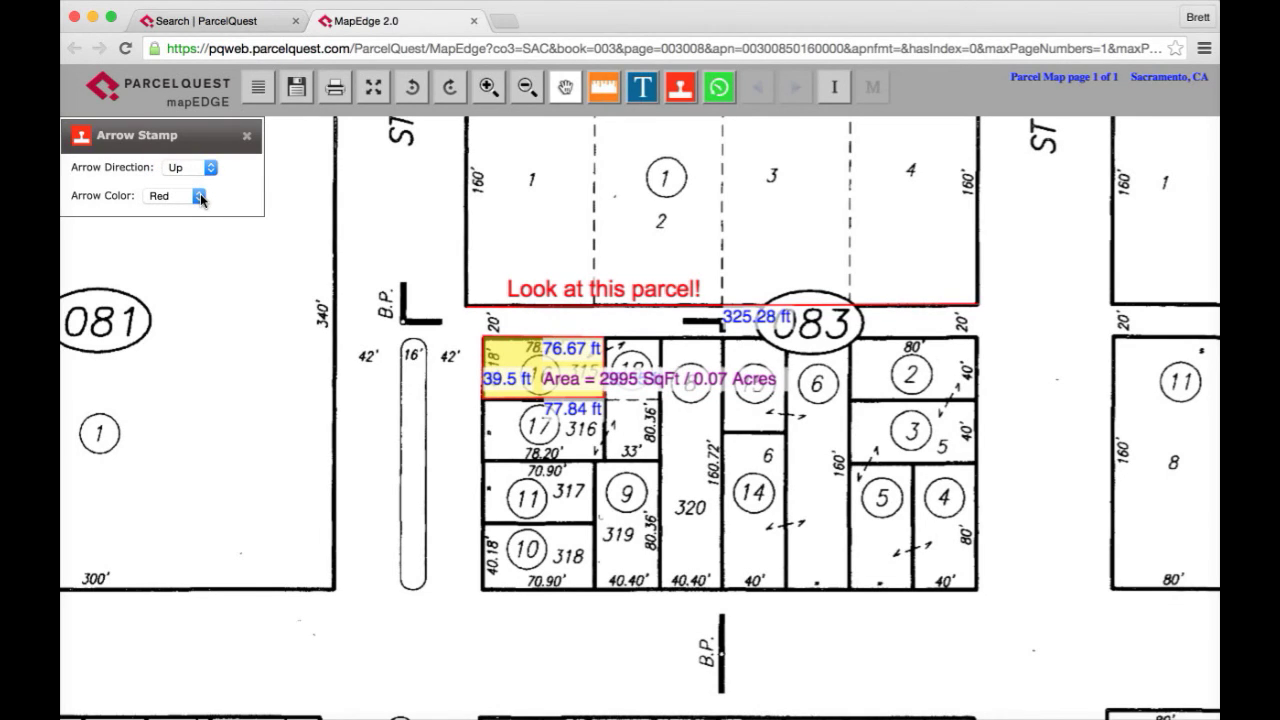
left_click(200, 198)
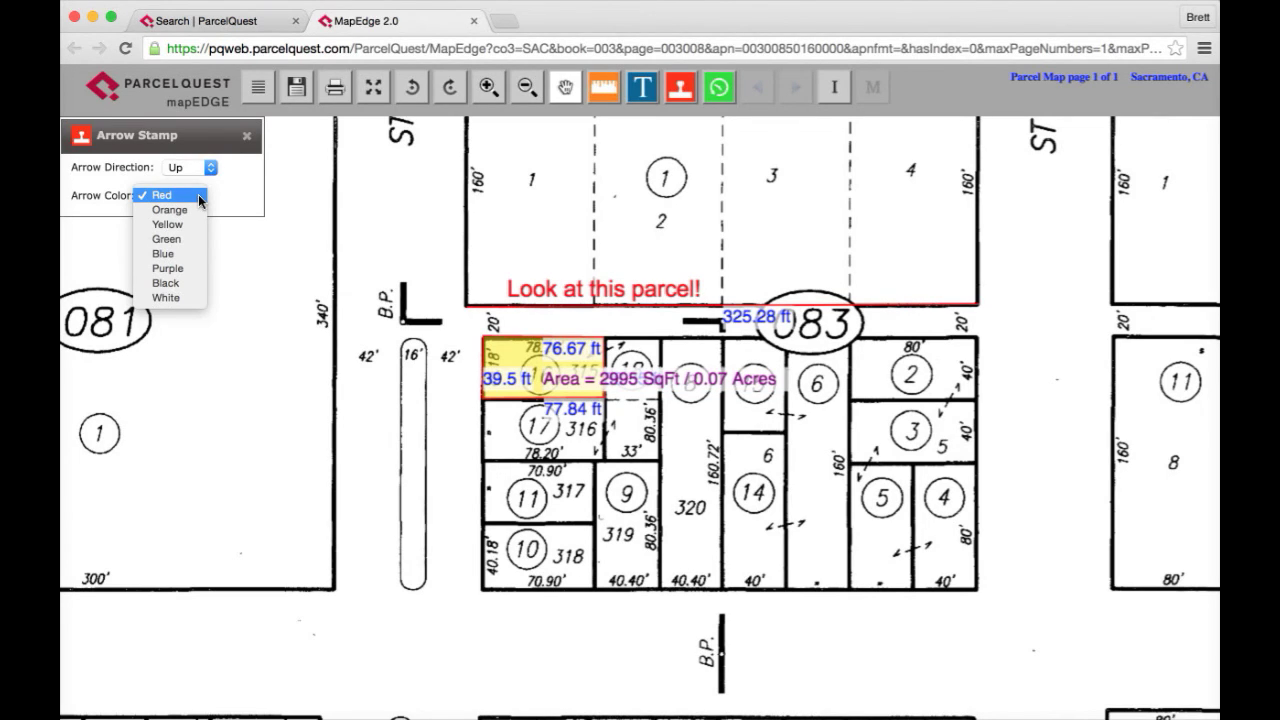
left_click(199, 196)
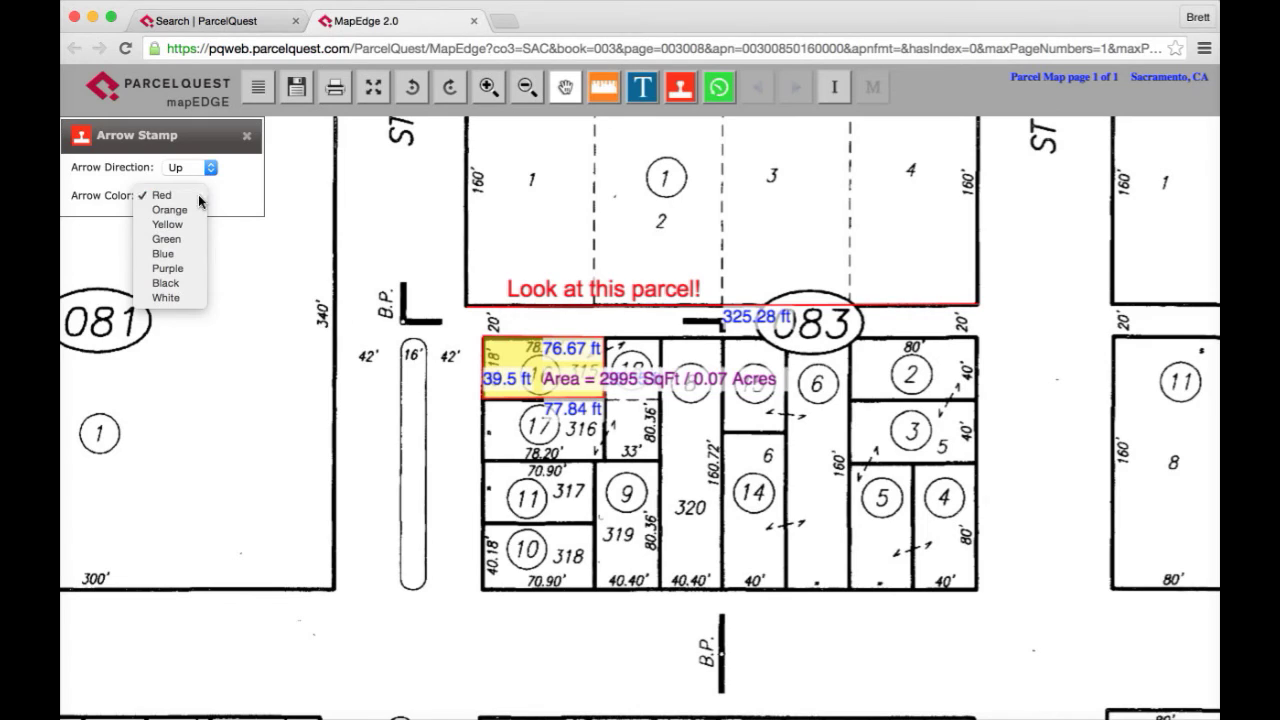
left_click(500, 468)
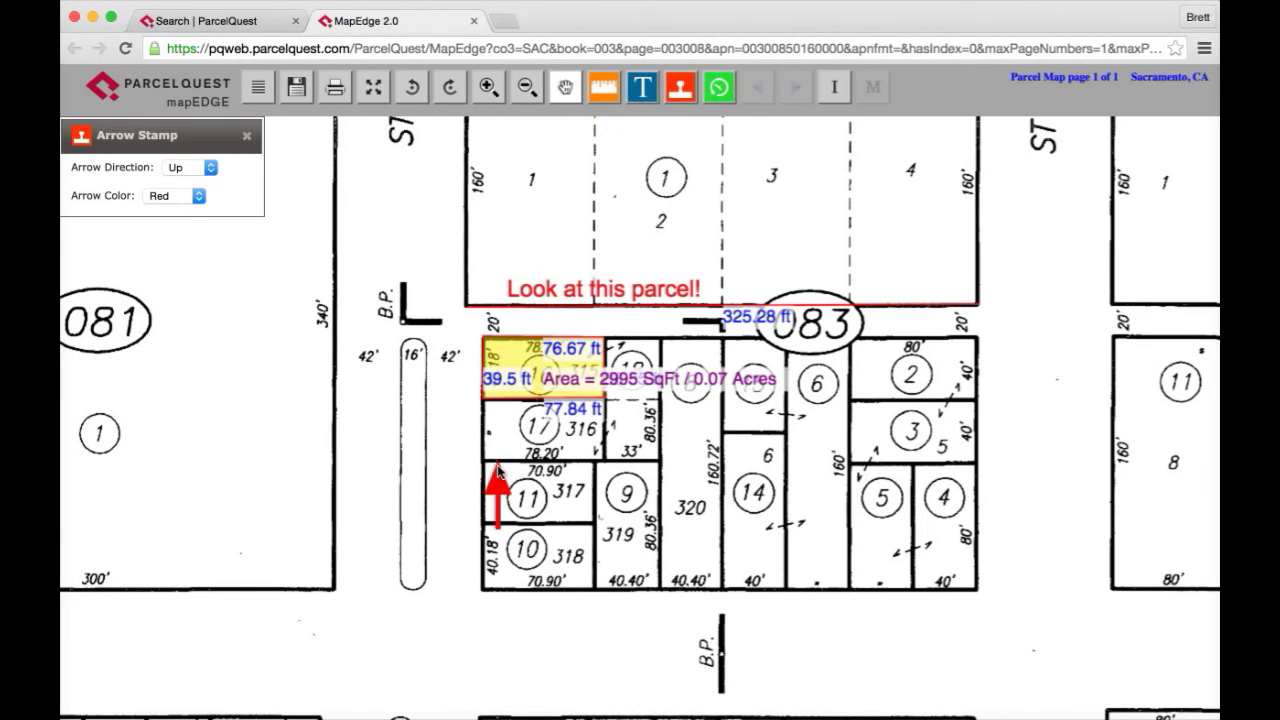
left_click(561, 475)
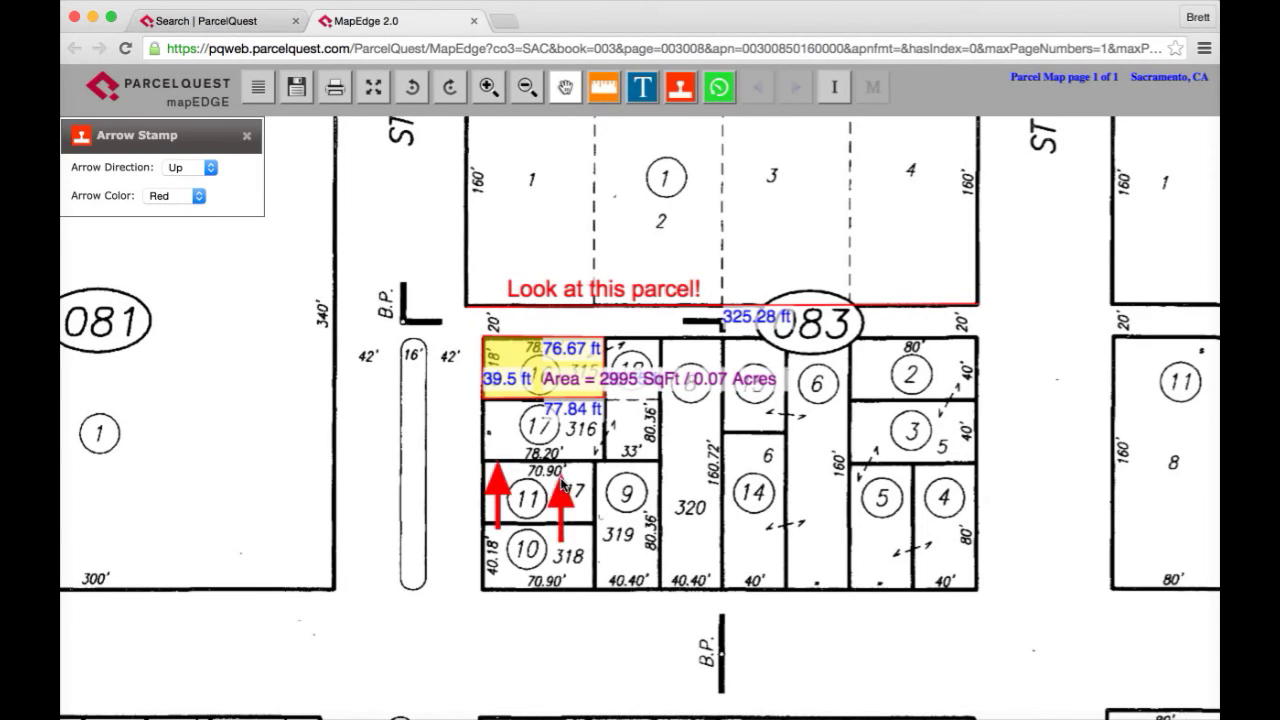
- Stamp two arrows with direction Left and color Green, one in the street beside lot 16 and one across lots 15 and 8
left_click(200, 196)
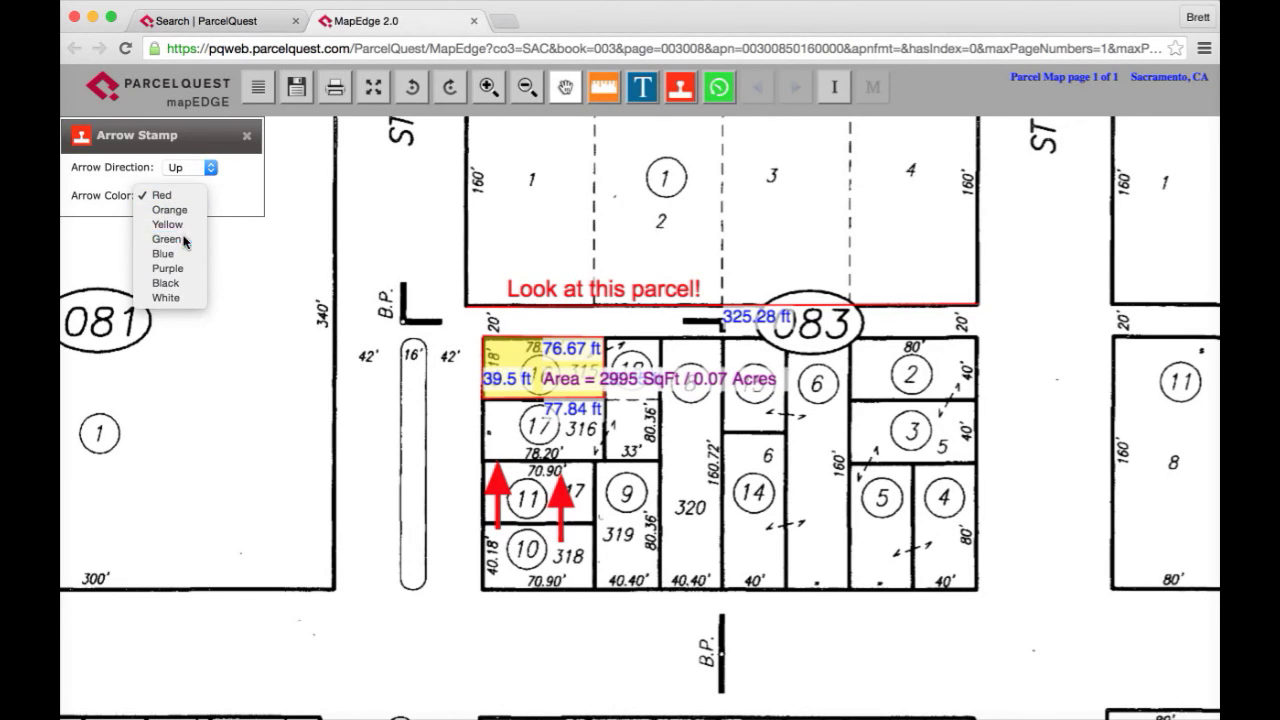
left_click(184, 240)
left_click(211, 168)
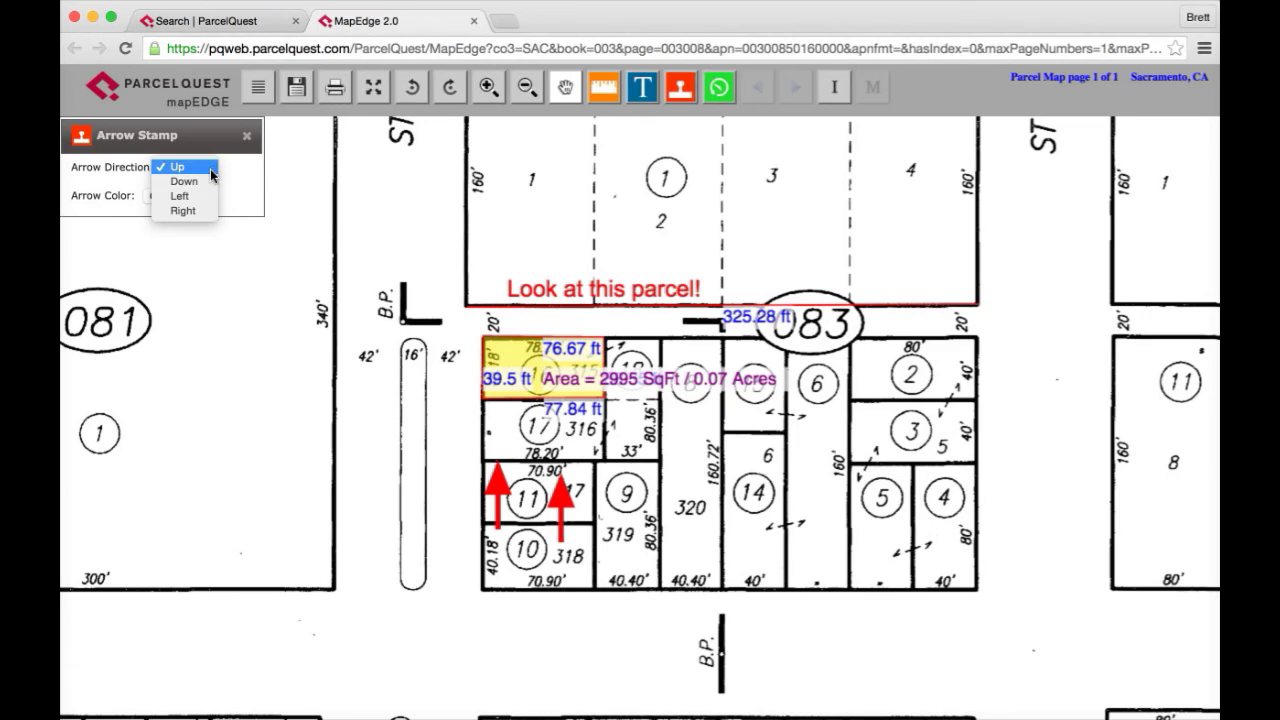
left_click(195, 197)
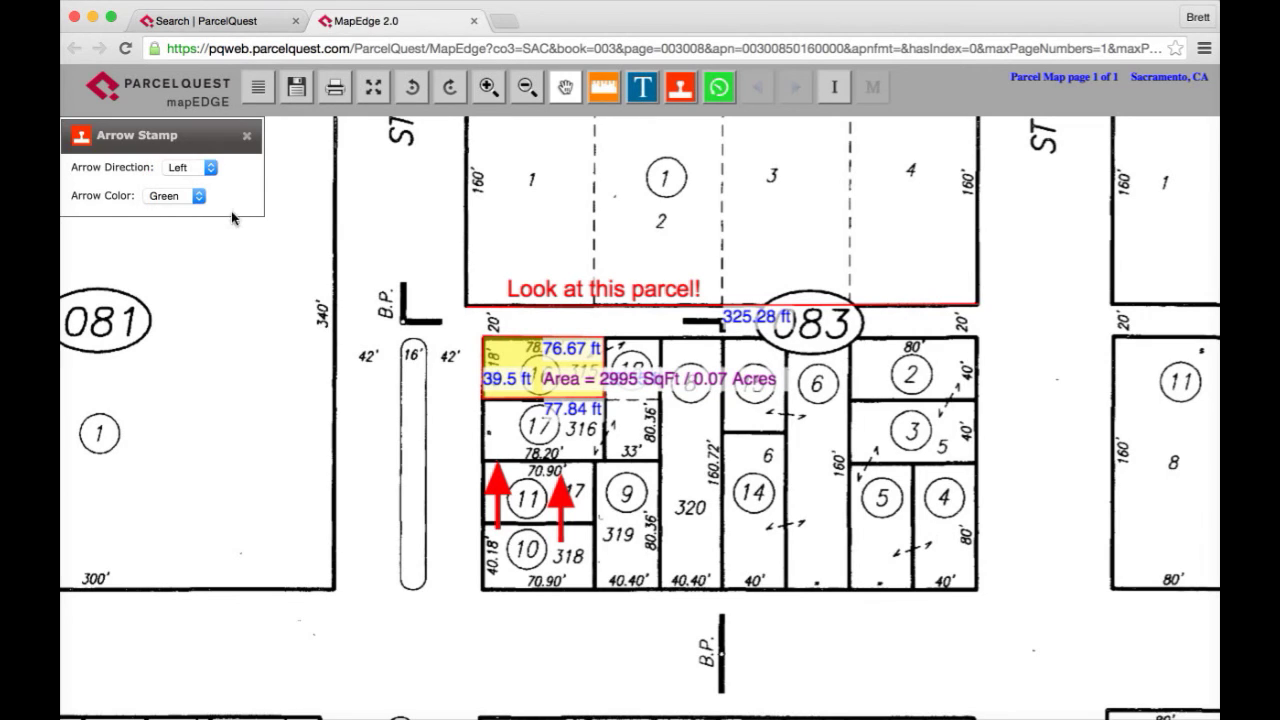
left_click(413, 366)
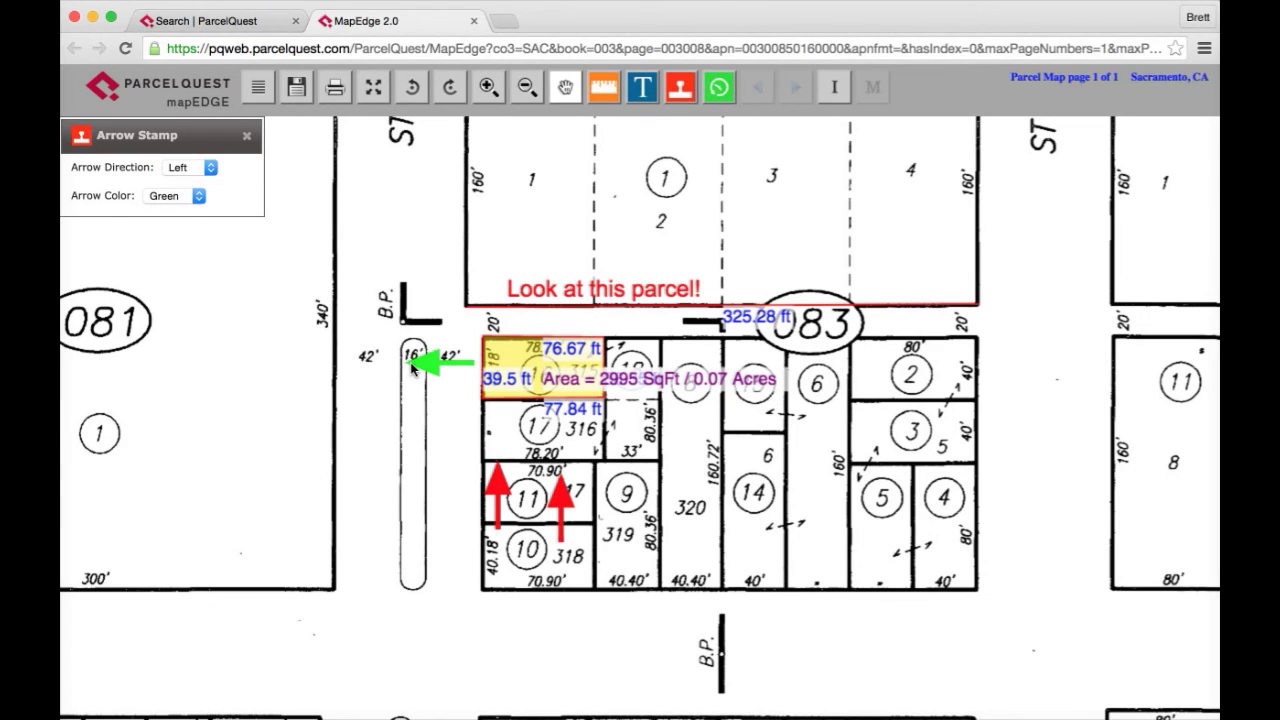
left_click(704, 368)
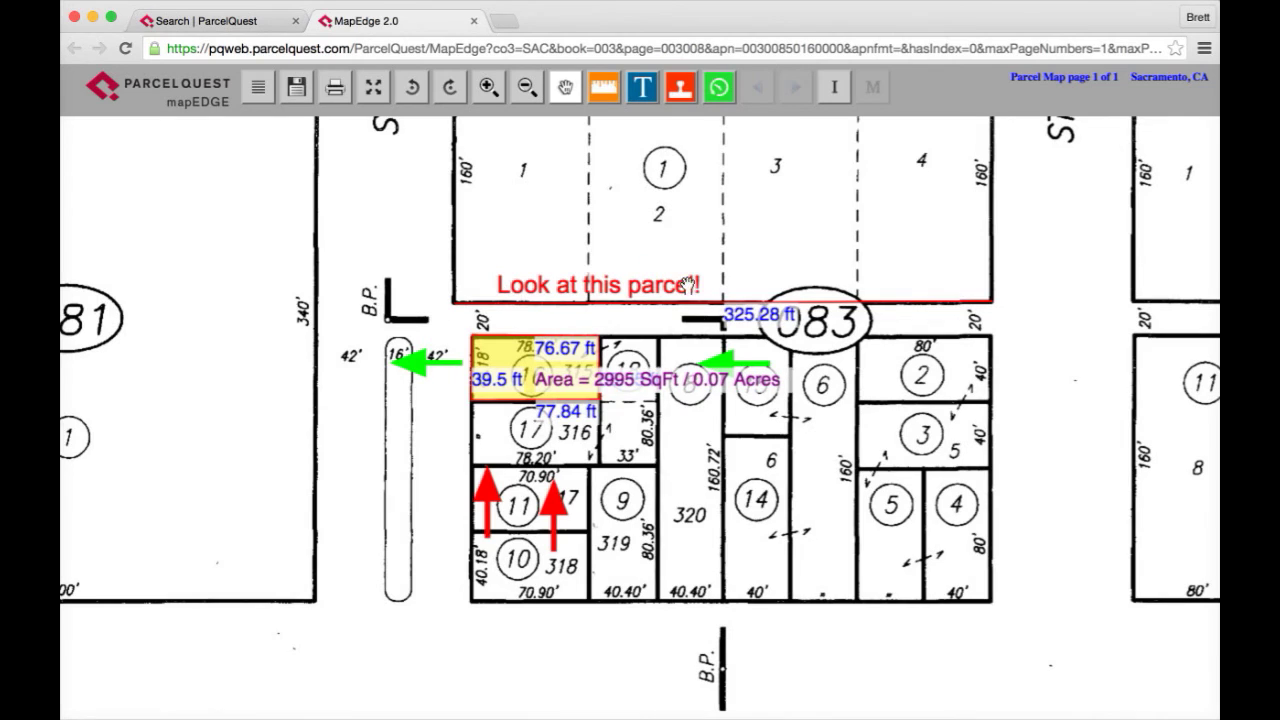
- In the drawing history, delete the left arrow in the street beside lot 16, and clear all remaining drawings from the map
left_click(719, 88)
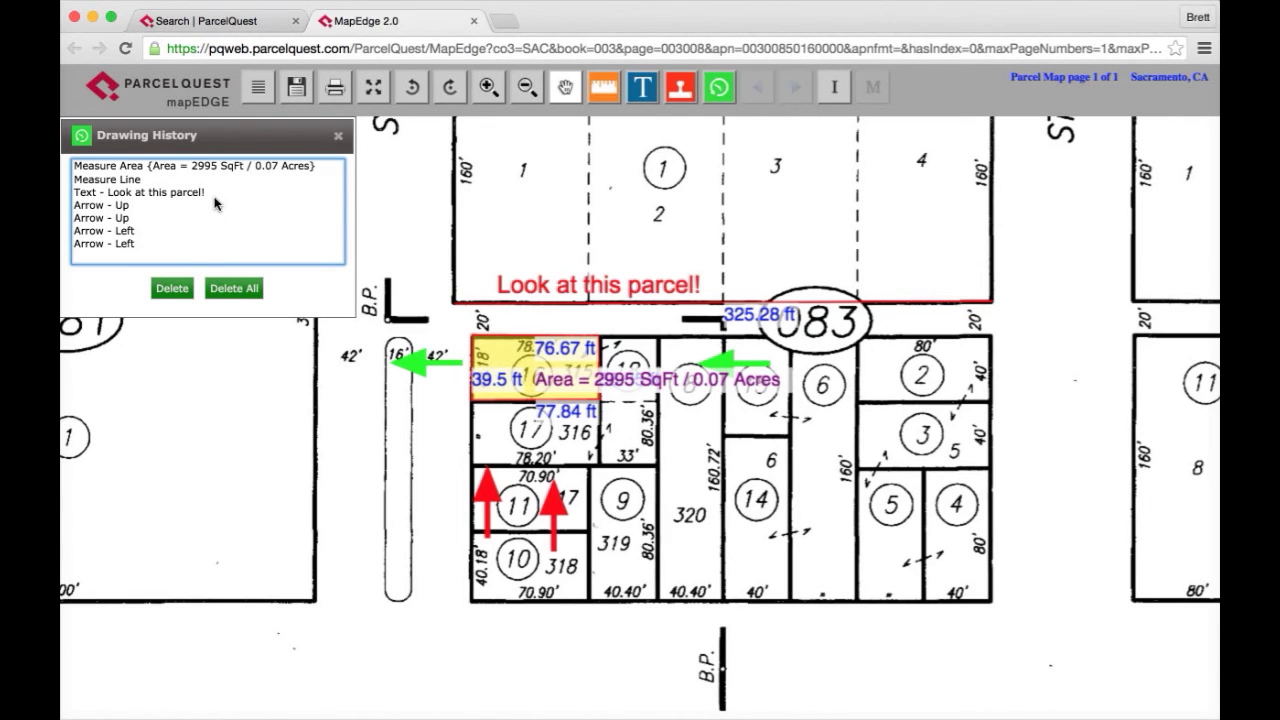
left_click(140, 192)
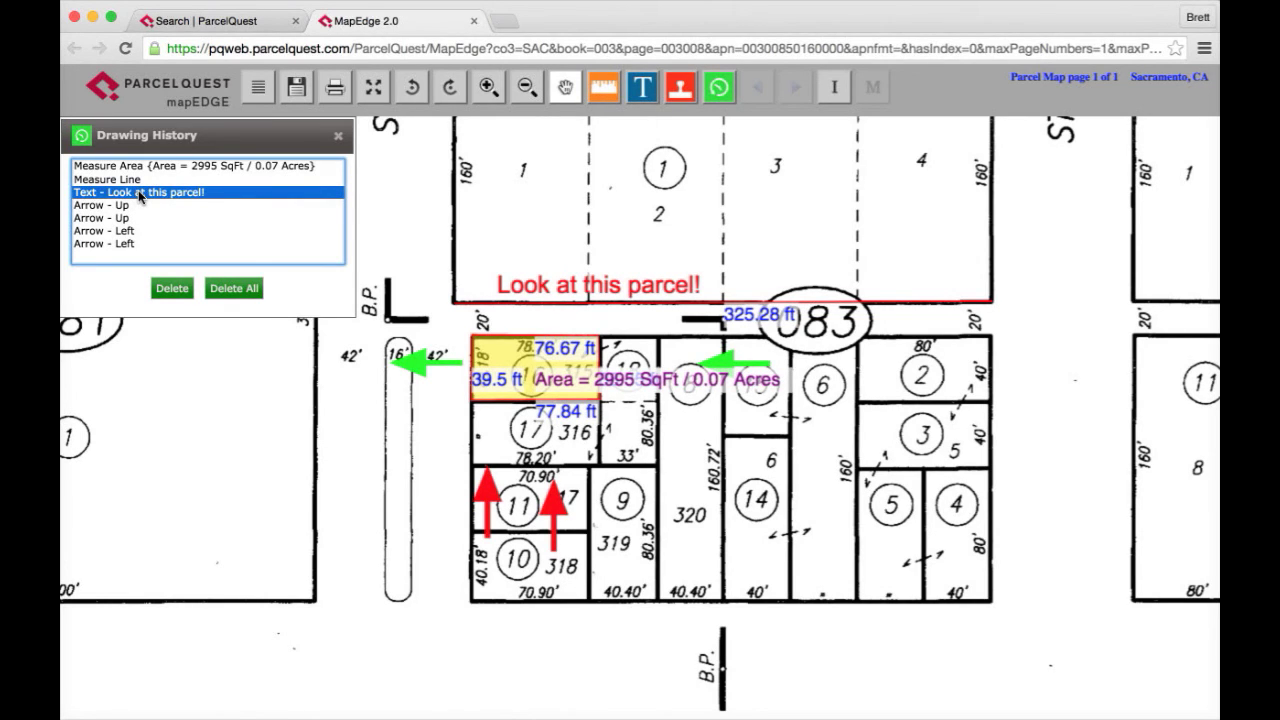
left_click(130, 231)
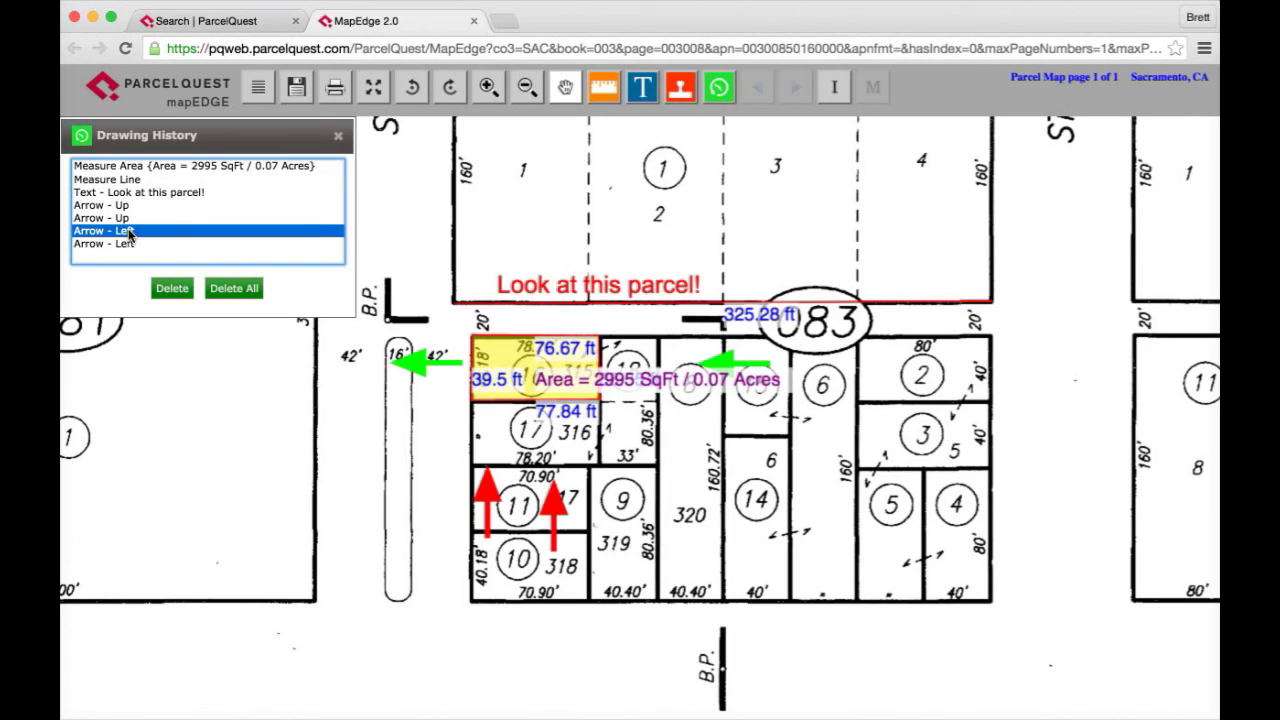
left_click(170, 289)
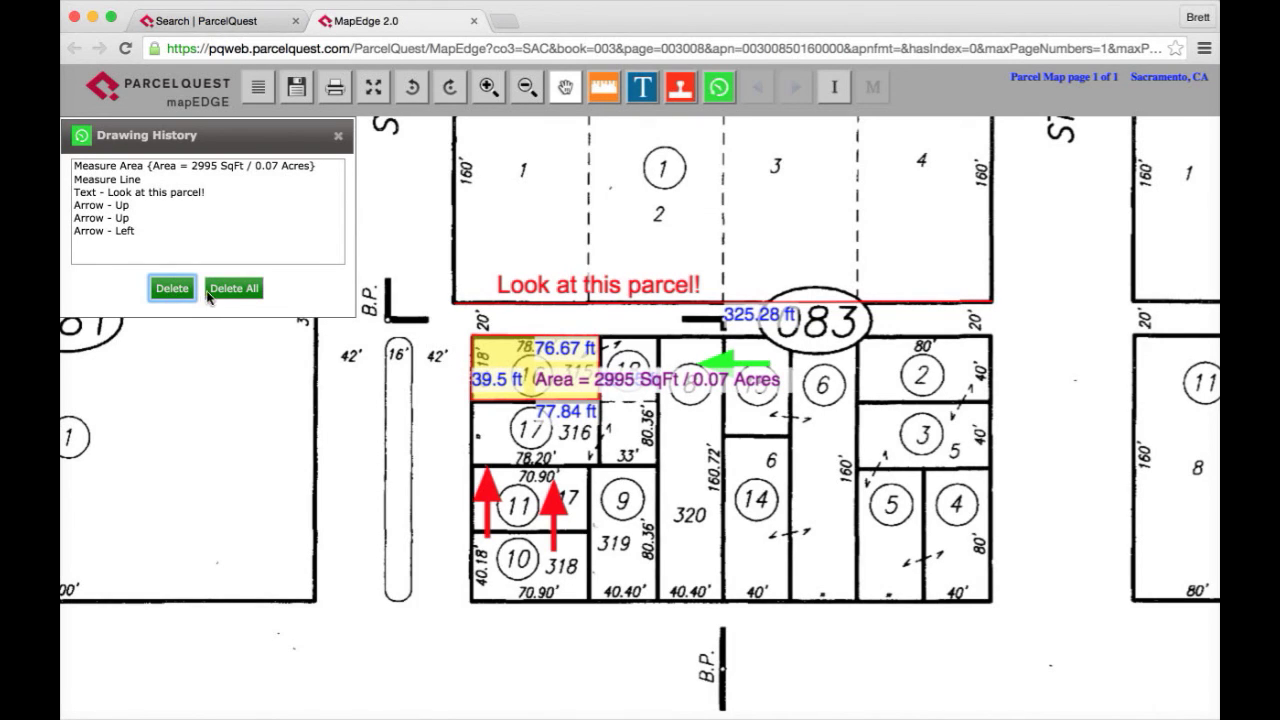
left_click(231, 289)
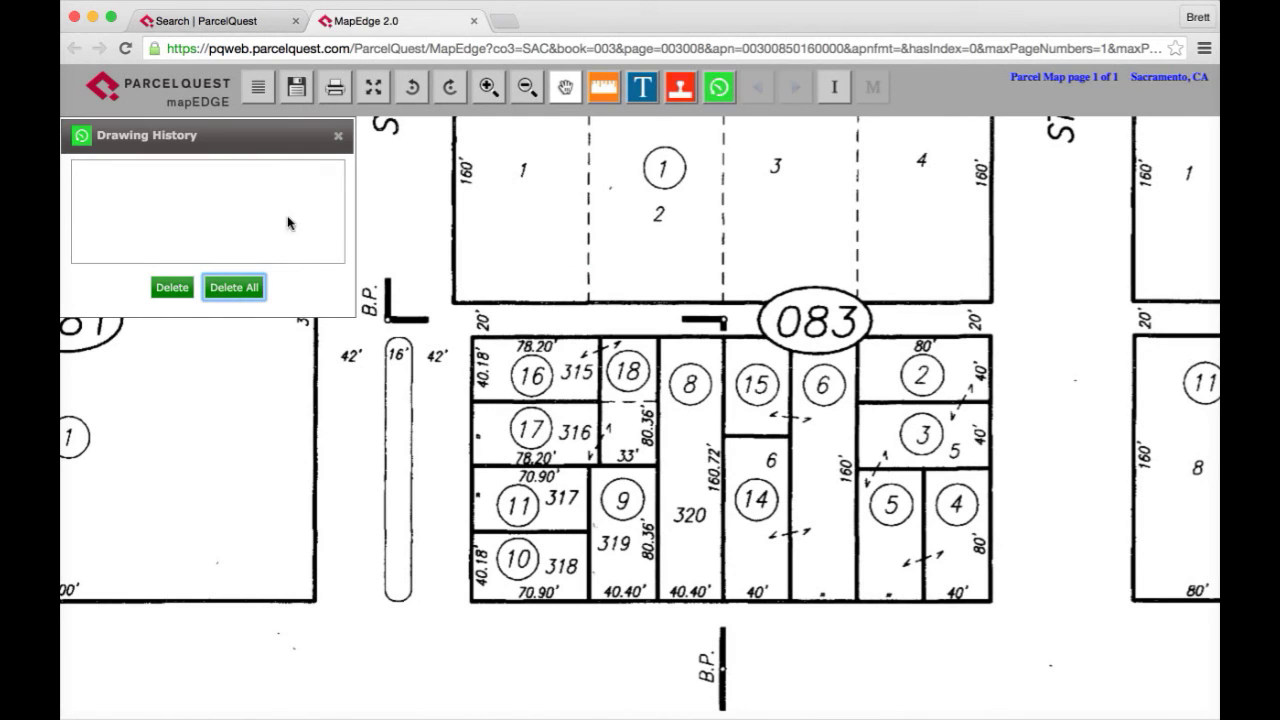
left_click(337, 137)
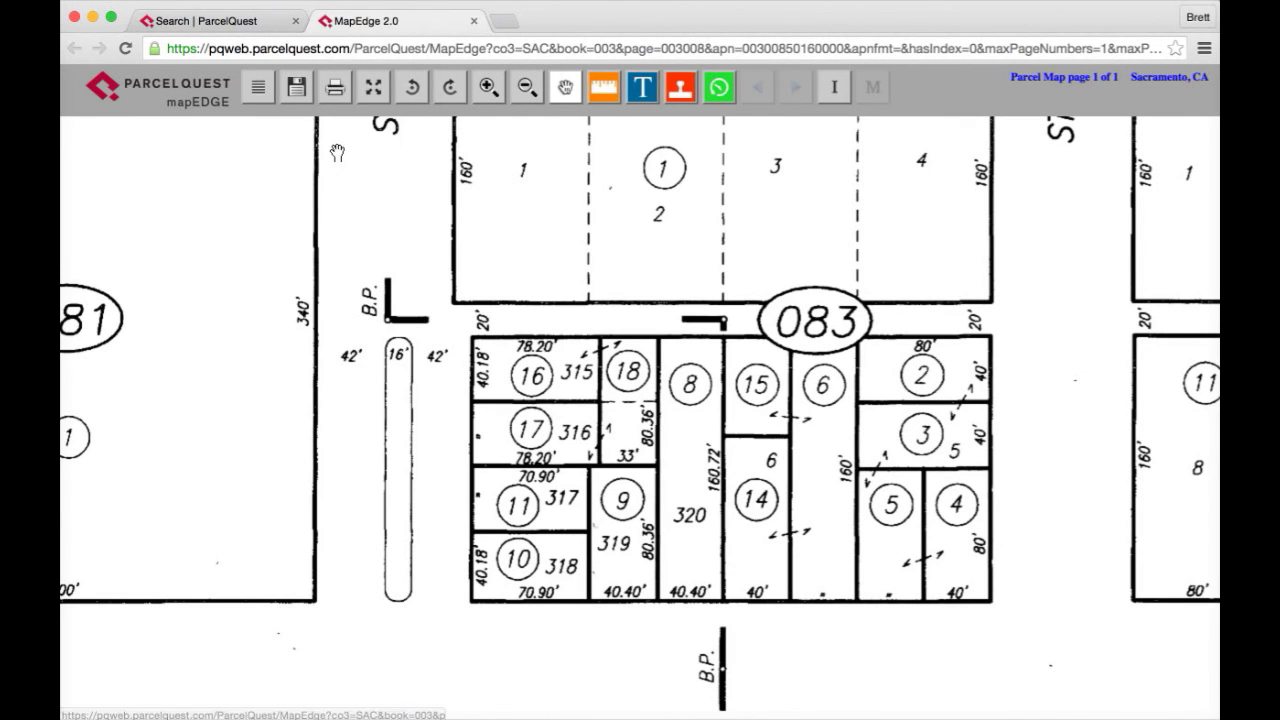
- Display the full list of map viewer commands
scroll(337, 152, "down", 1)
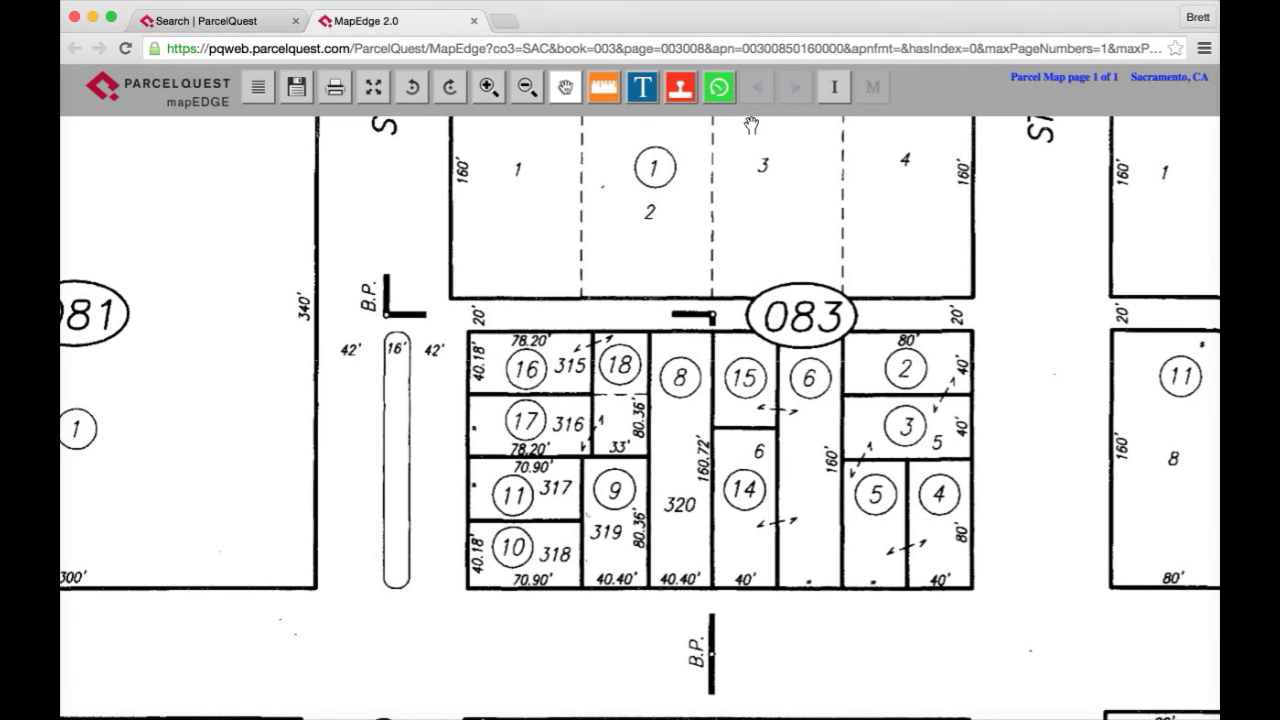
left_click(260, 92)
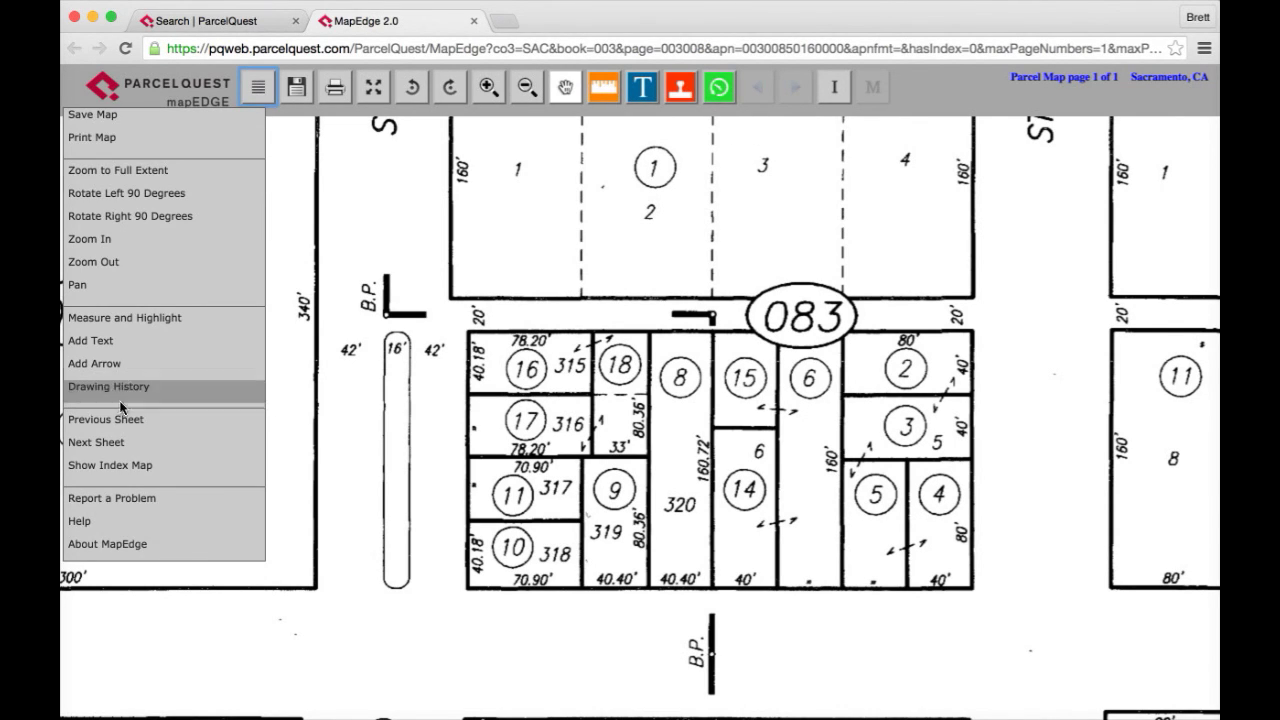